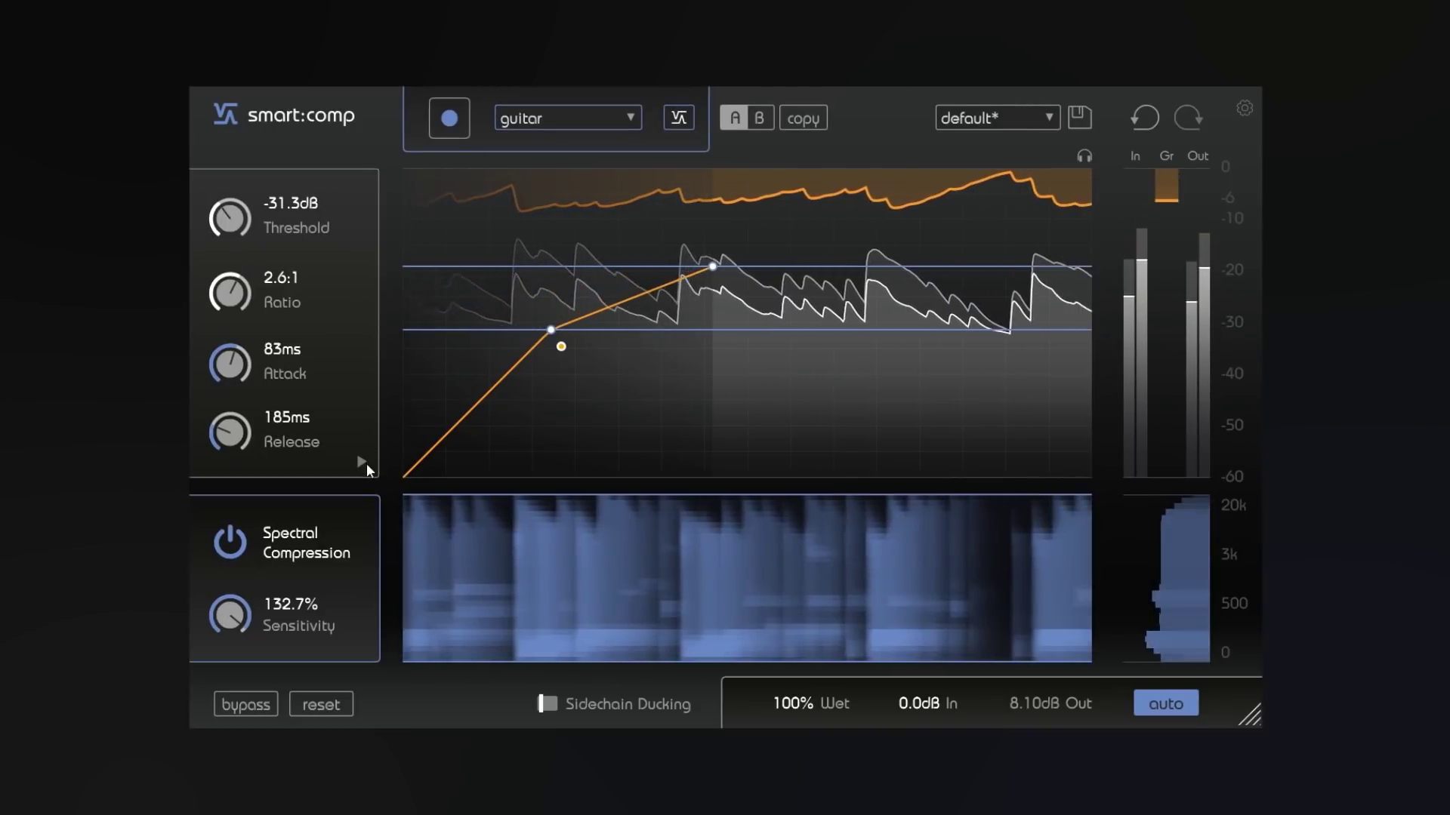
Step: Curve the guitar attack shape to -0.72 and the release shape to 0.36, lengthening release
click(366, 466)
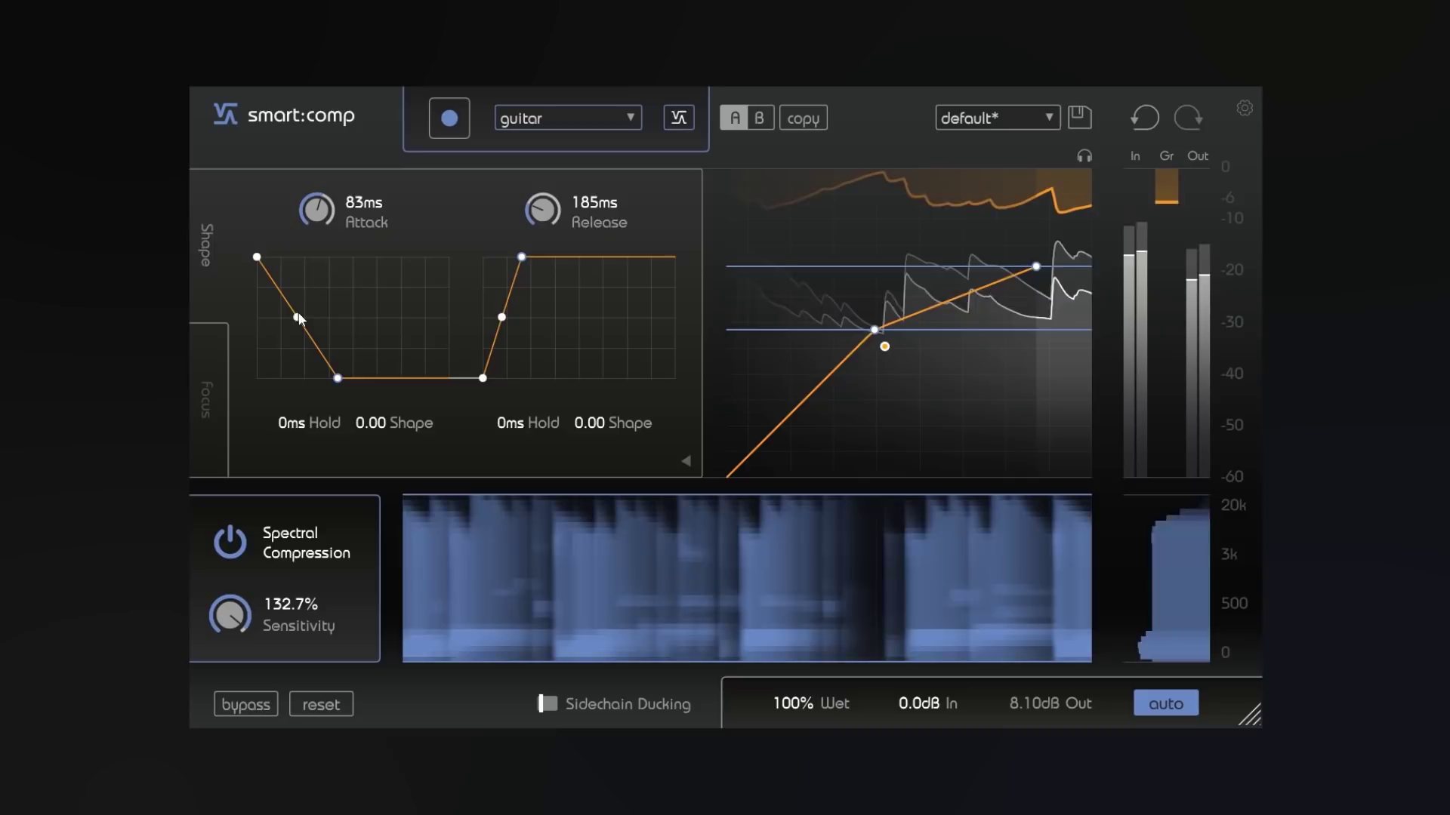
mouse_move(310, 297)
mouse_down()
mouse_move(301, 339)
mouse_move(352, 382)
mouse_move(334, 379)
mouse_up()
drag(499, 316, 503, 306)
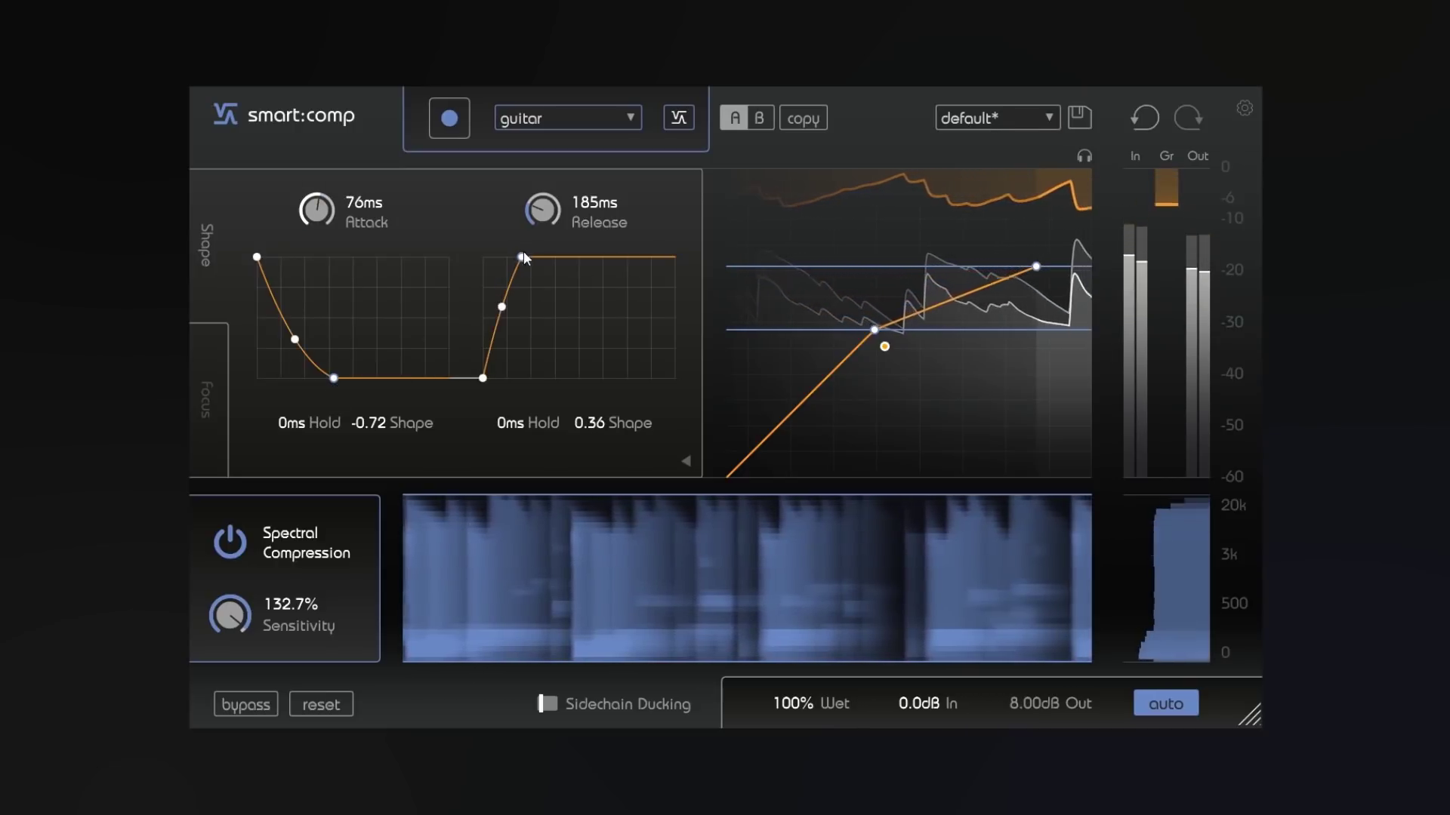
drag(524, 256, 537, 255)
Step: Narrow the detection focus to 39Hz–9.6kHz and return to the main compressor controls
click(198, 391)
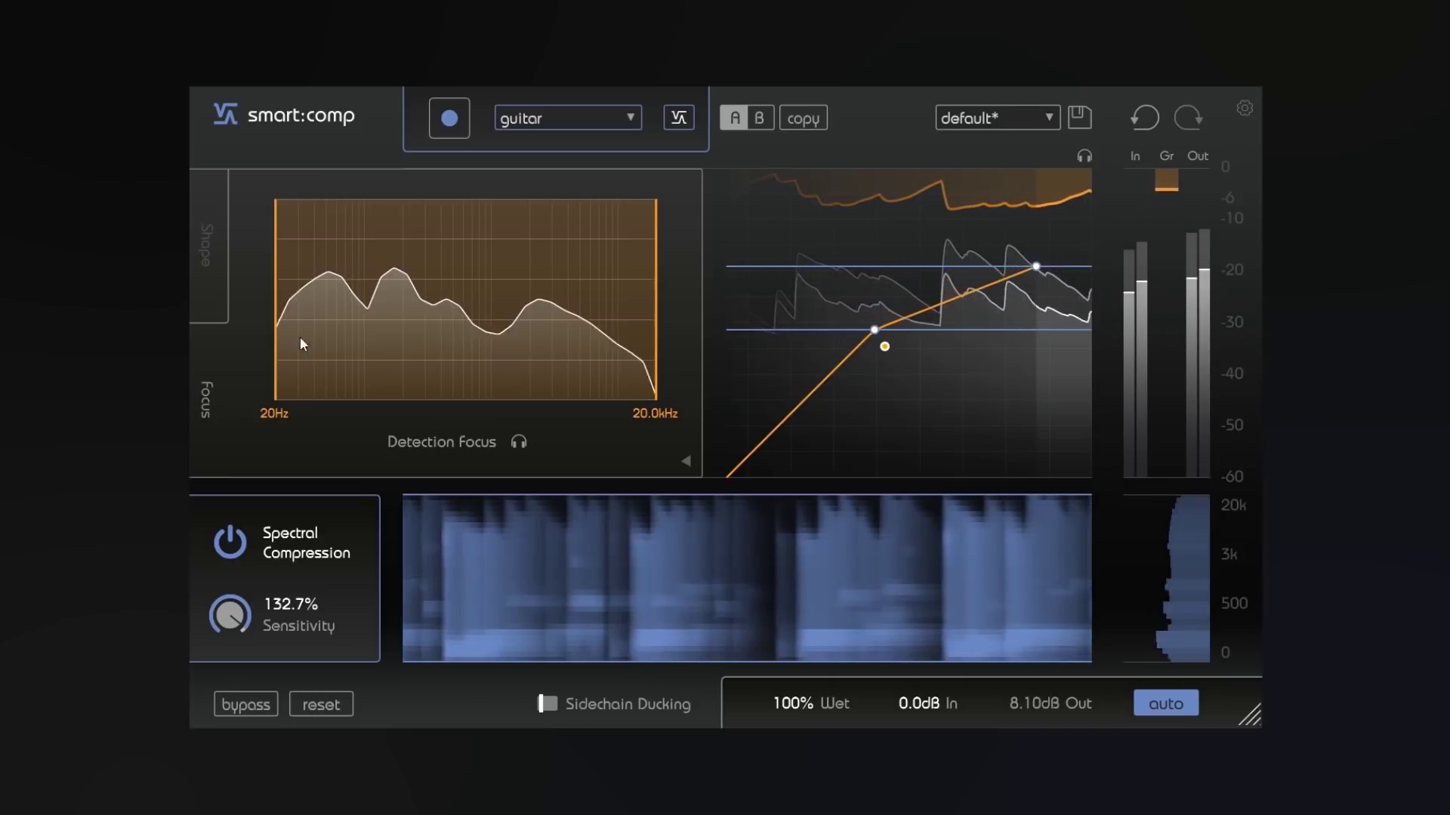
drag(275, 295, 284, 295)
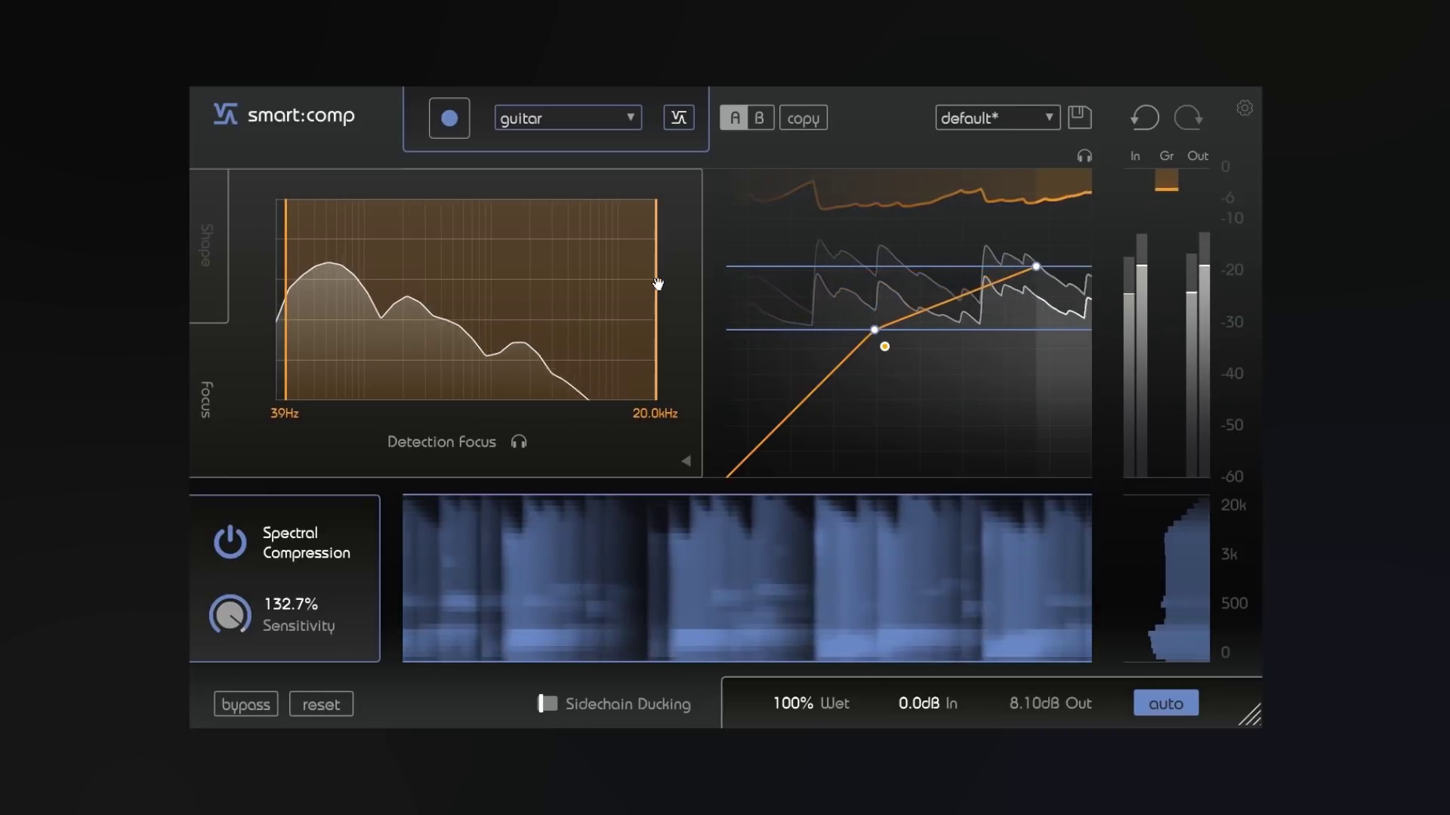
drag(654, 279, 615, 281)
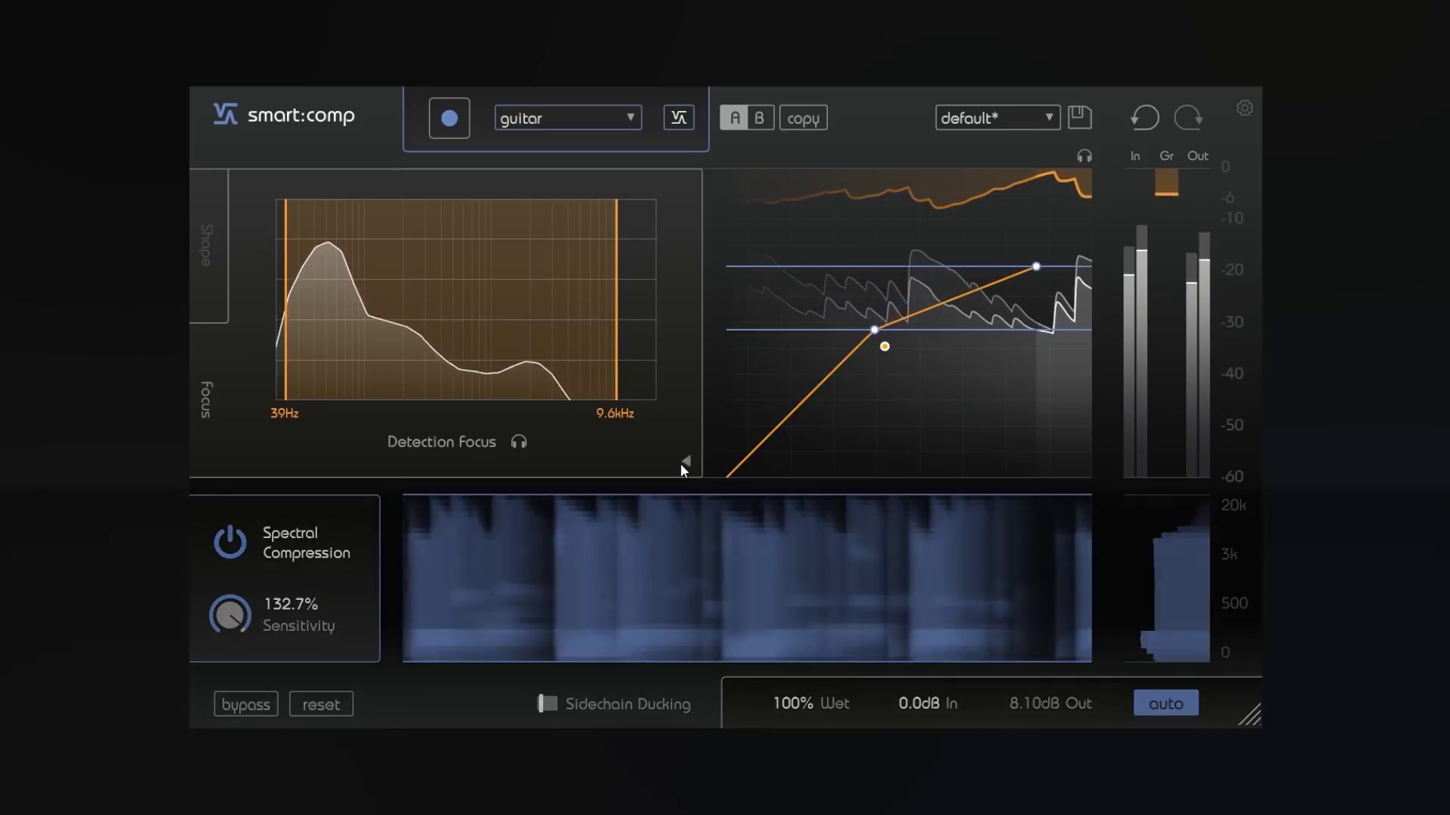
click(683, 462)
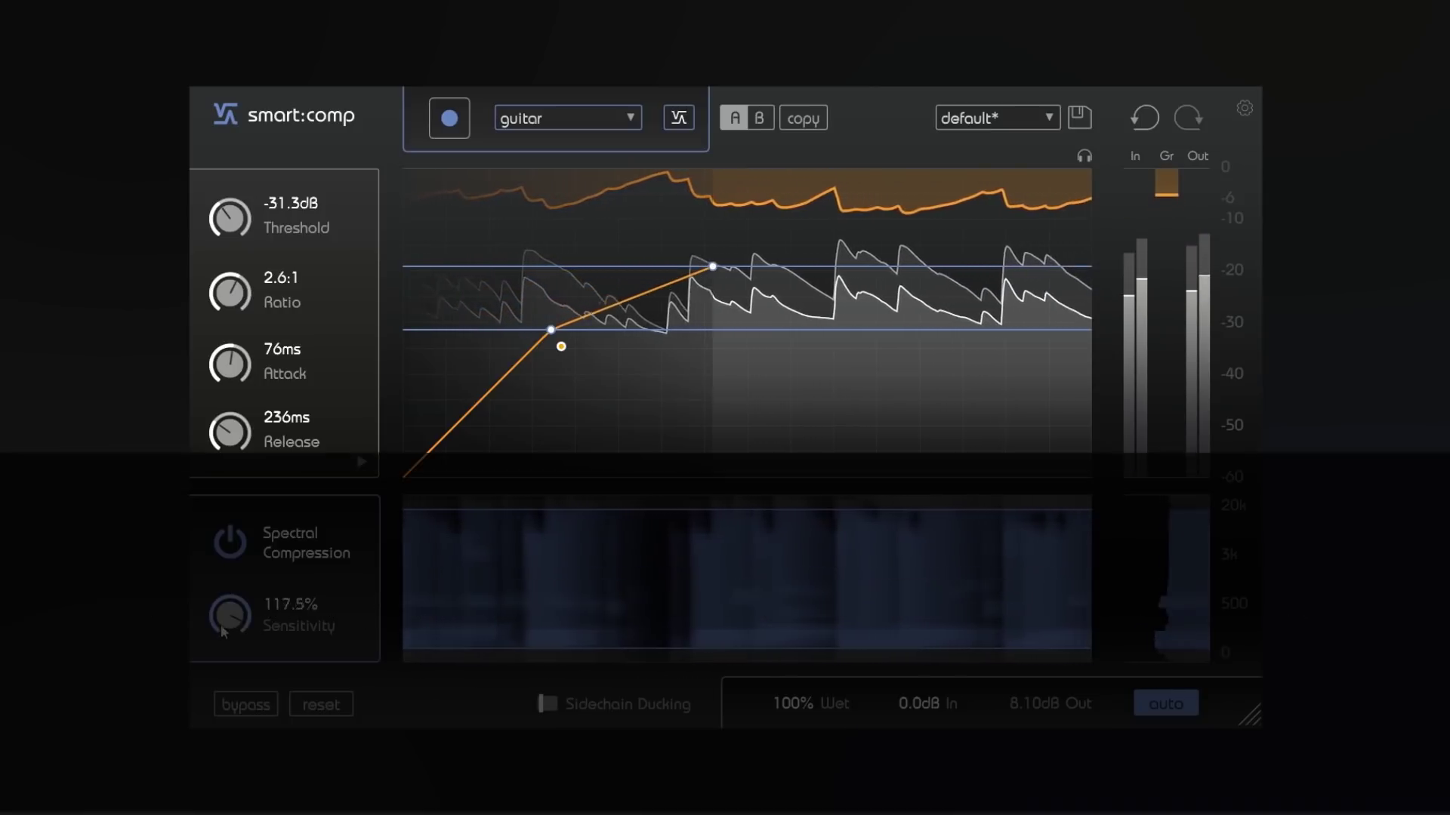
Step: Set spectral sensitivity to 99.2%, toggle spectral compression off and on, then bypass to compare
drag(221, 624, 219, 641)
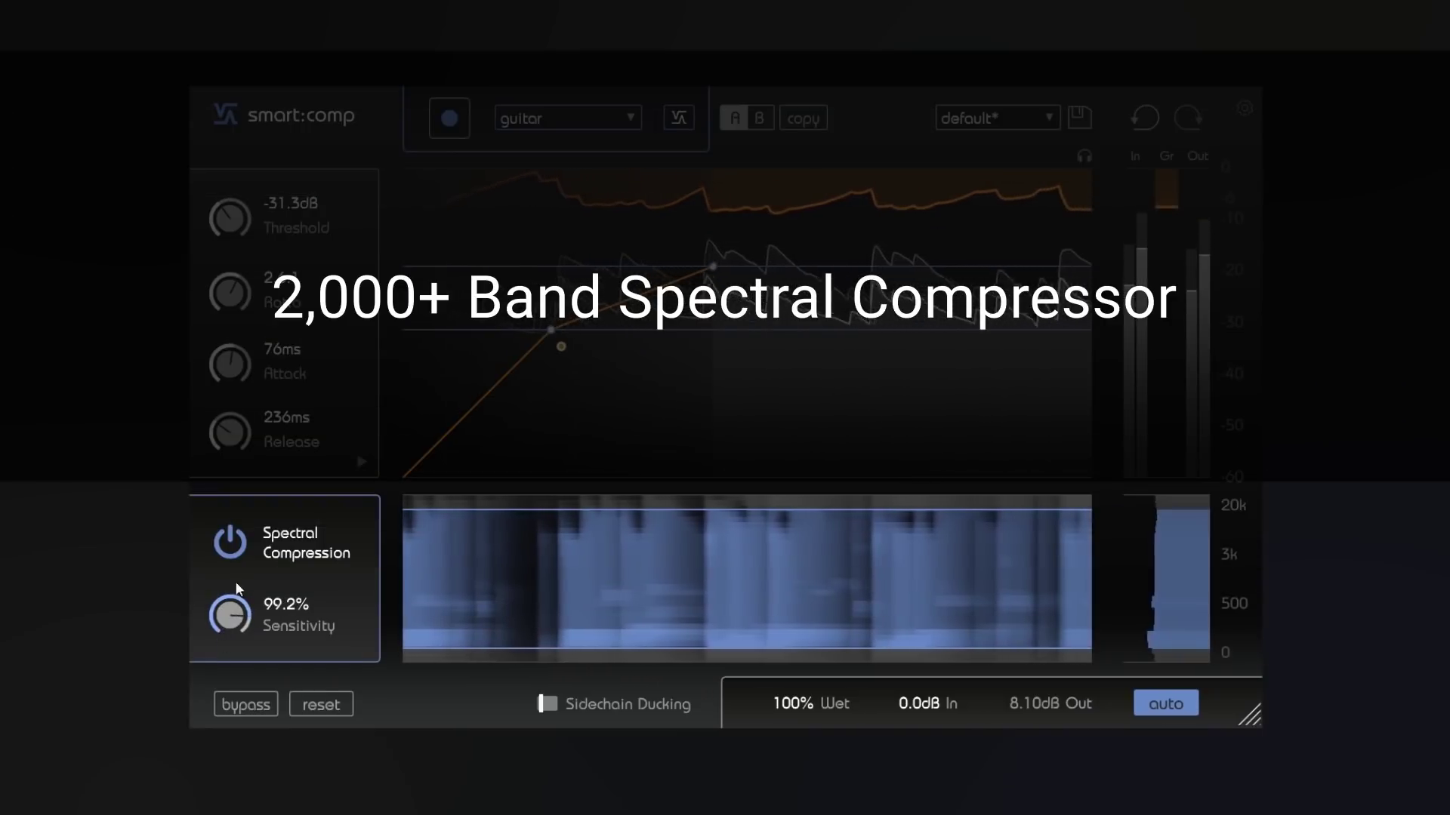
click(231, 543)
click(231, 542)
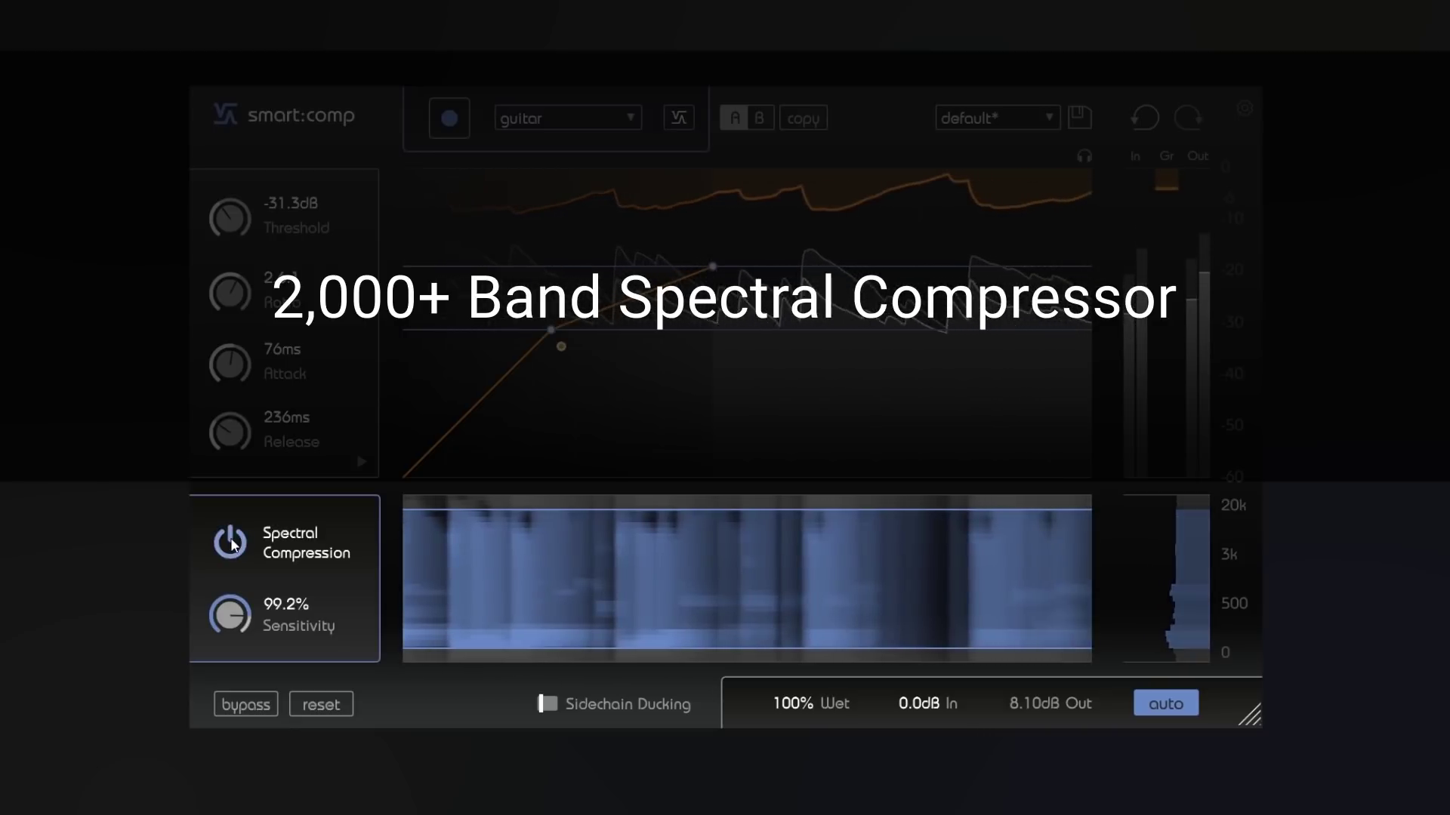
click(235, 710)
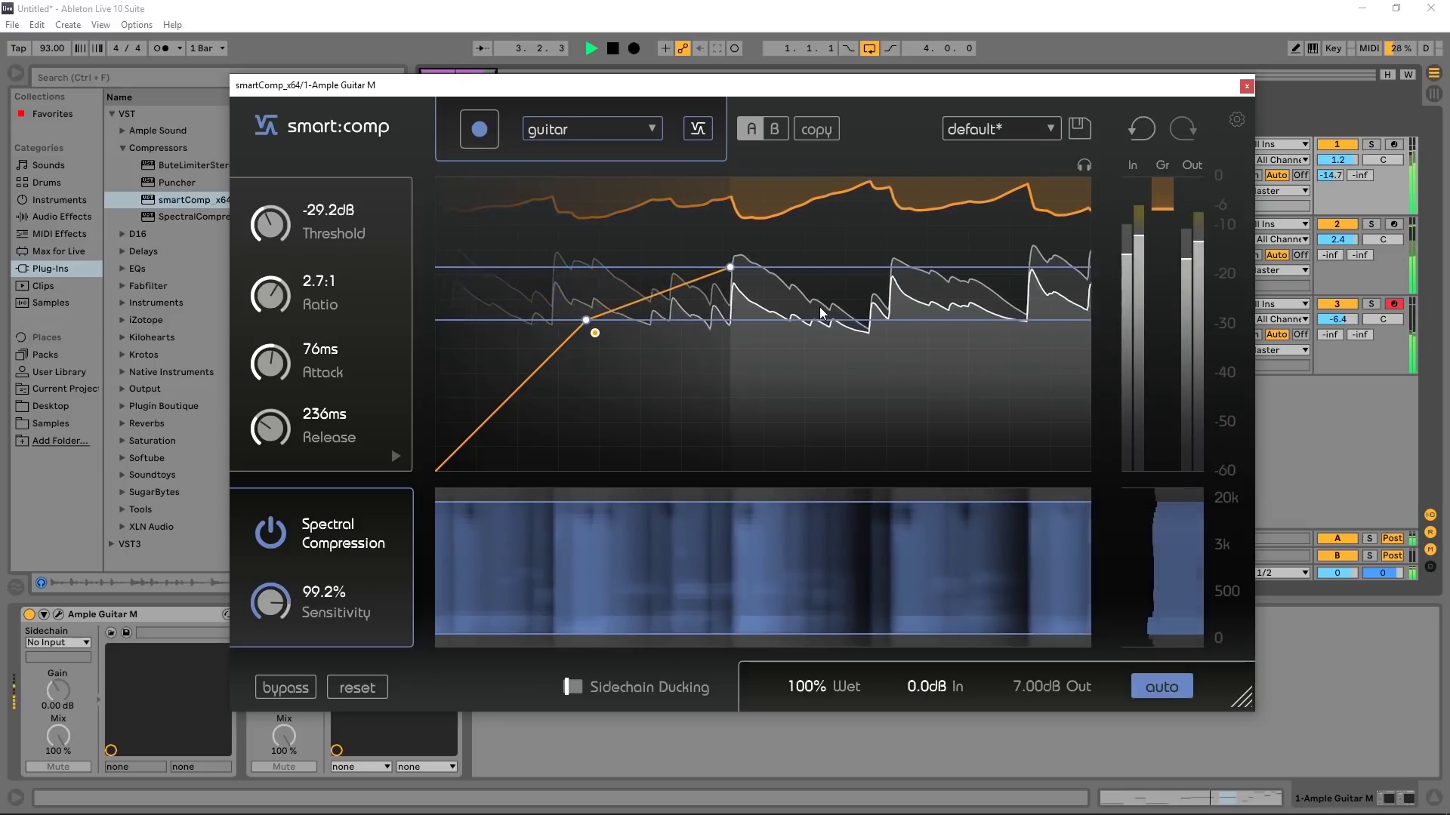
Step: Stop playback, then enlarge the smart:comp window and move it up and left
click(612, 48)
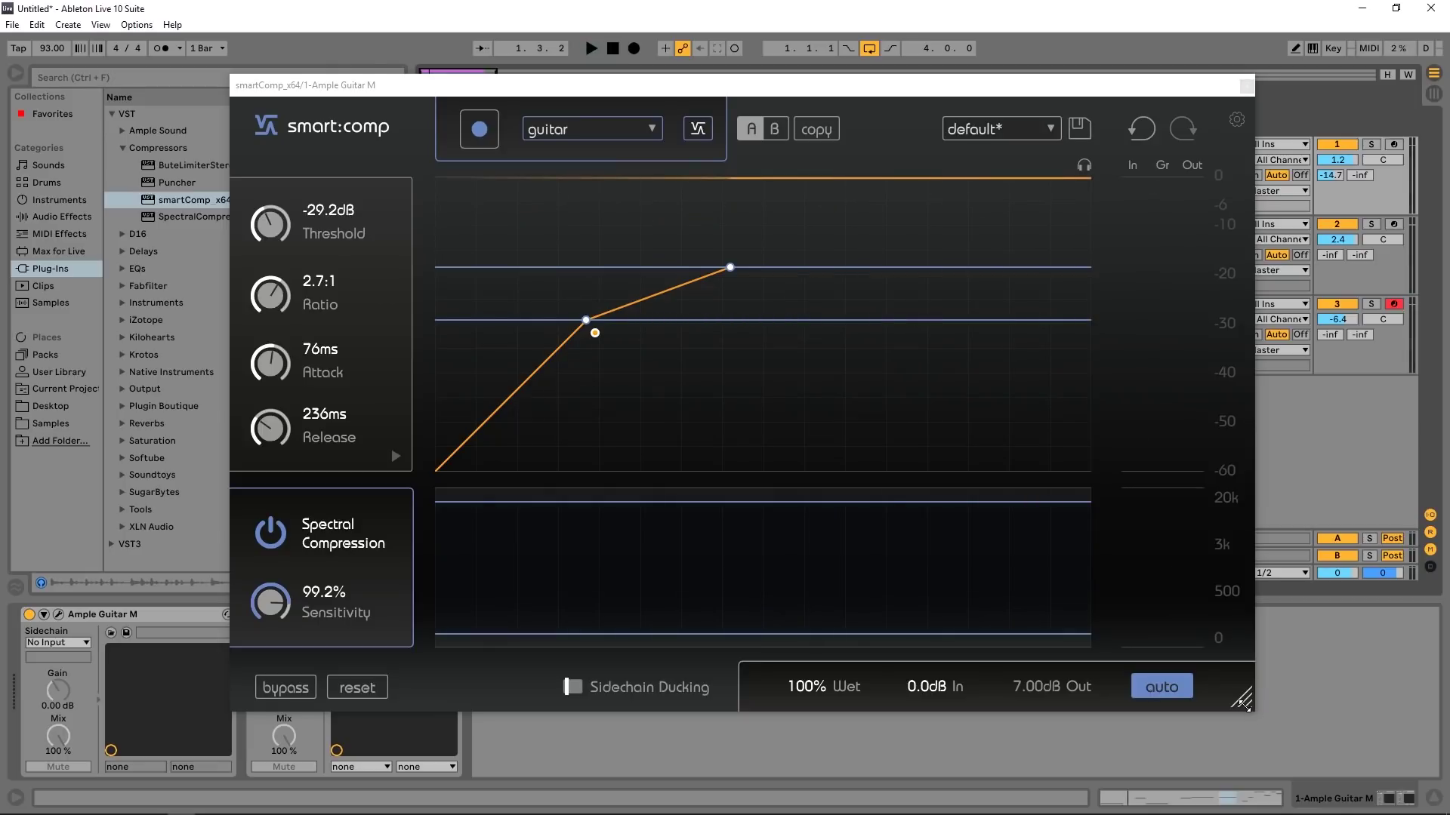
drag(1242, 702, 1356, 656)
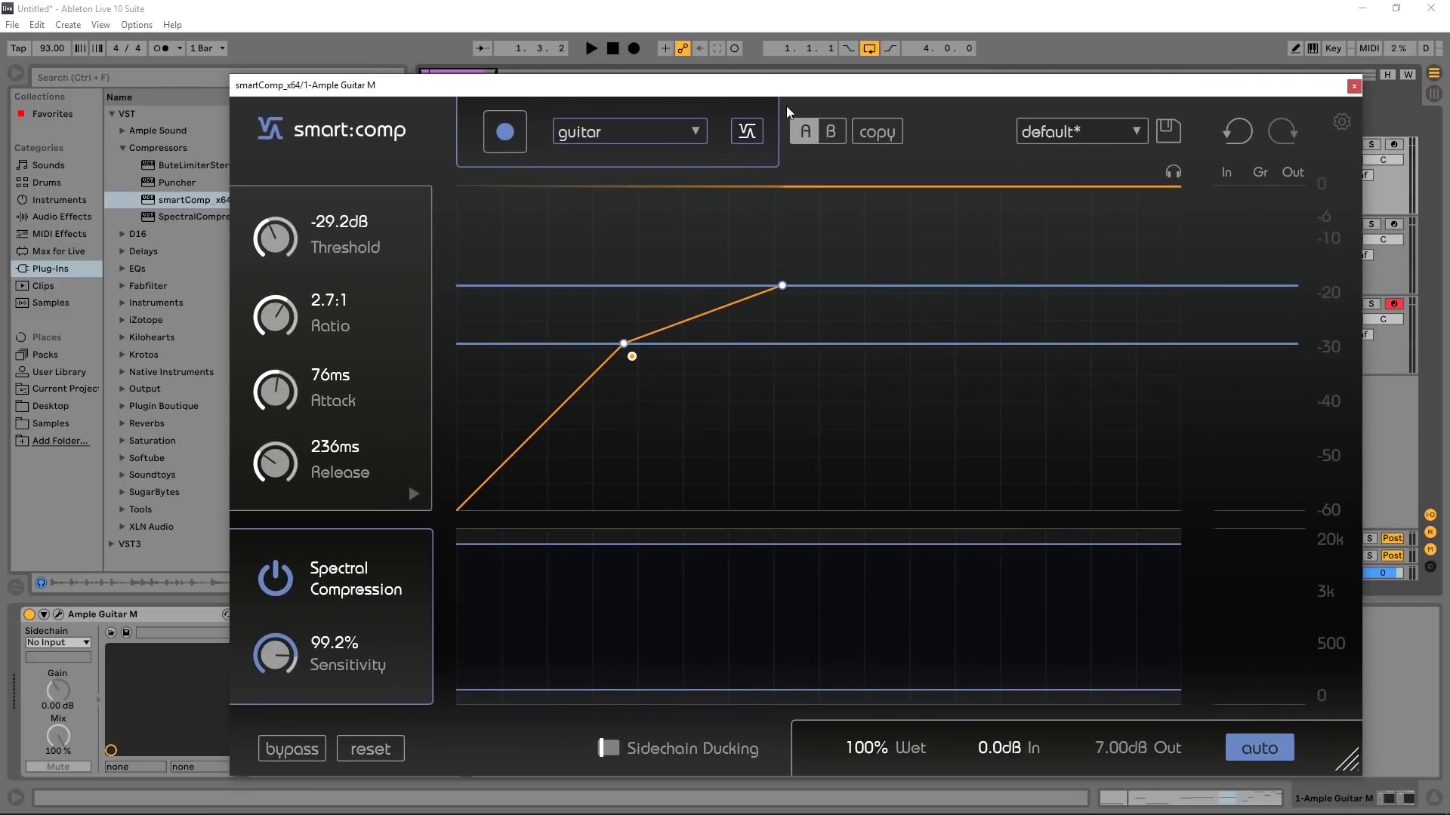
drag(760, 84, 701, 57)
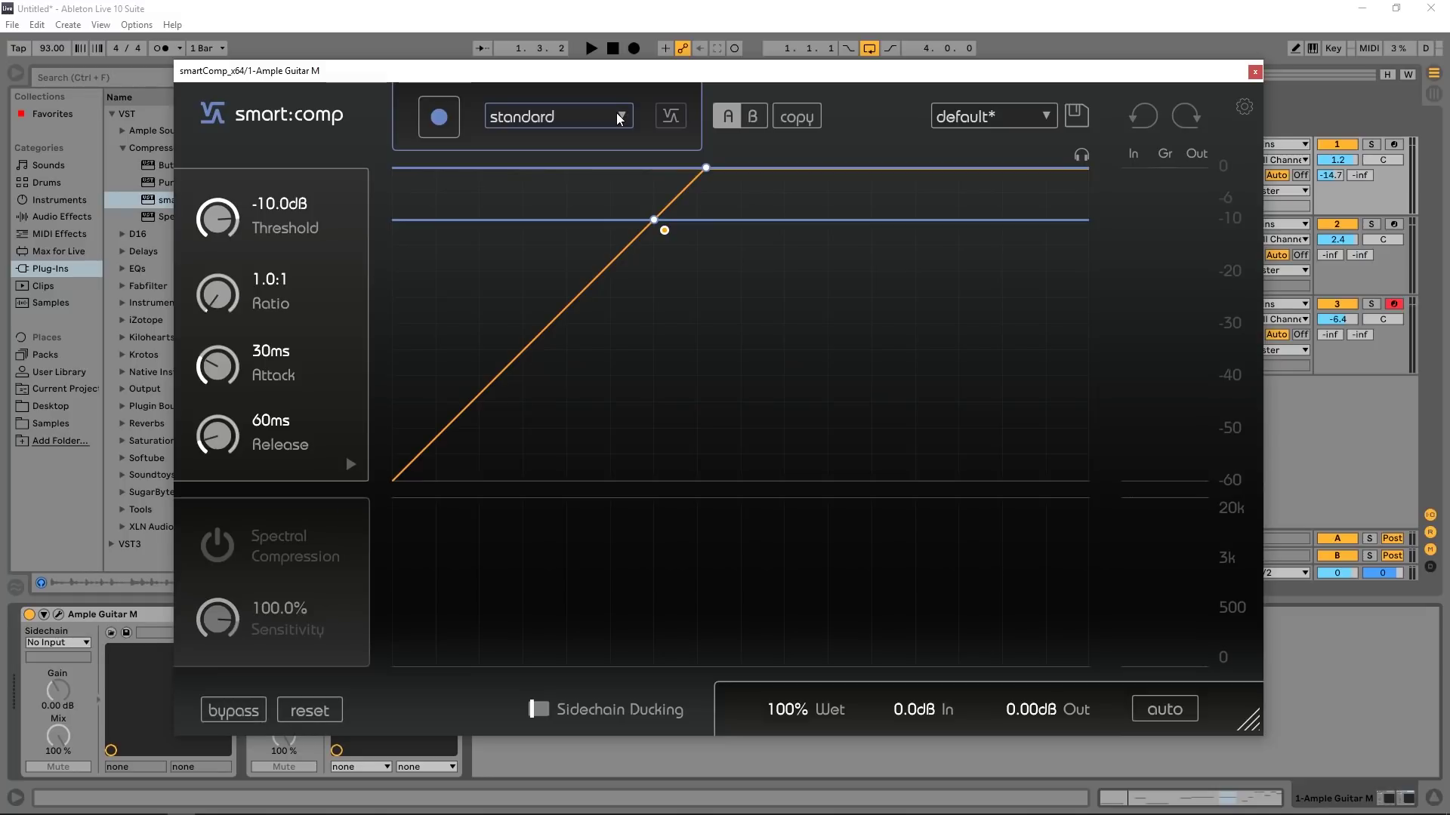
Step: Choose the guitar profile, solo track 1 and start smart:comp learning
click(561, 116)
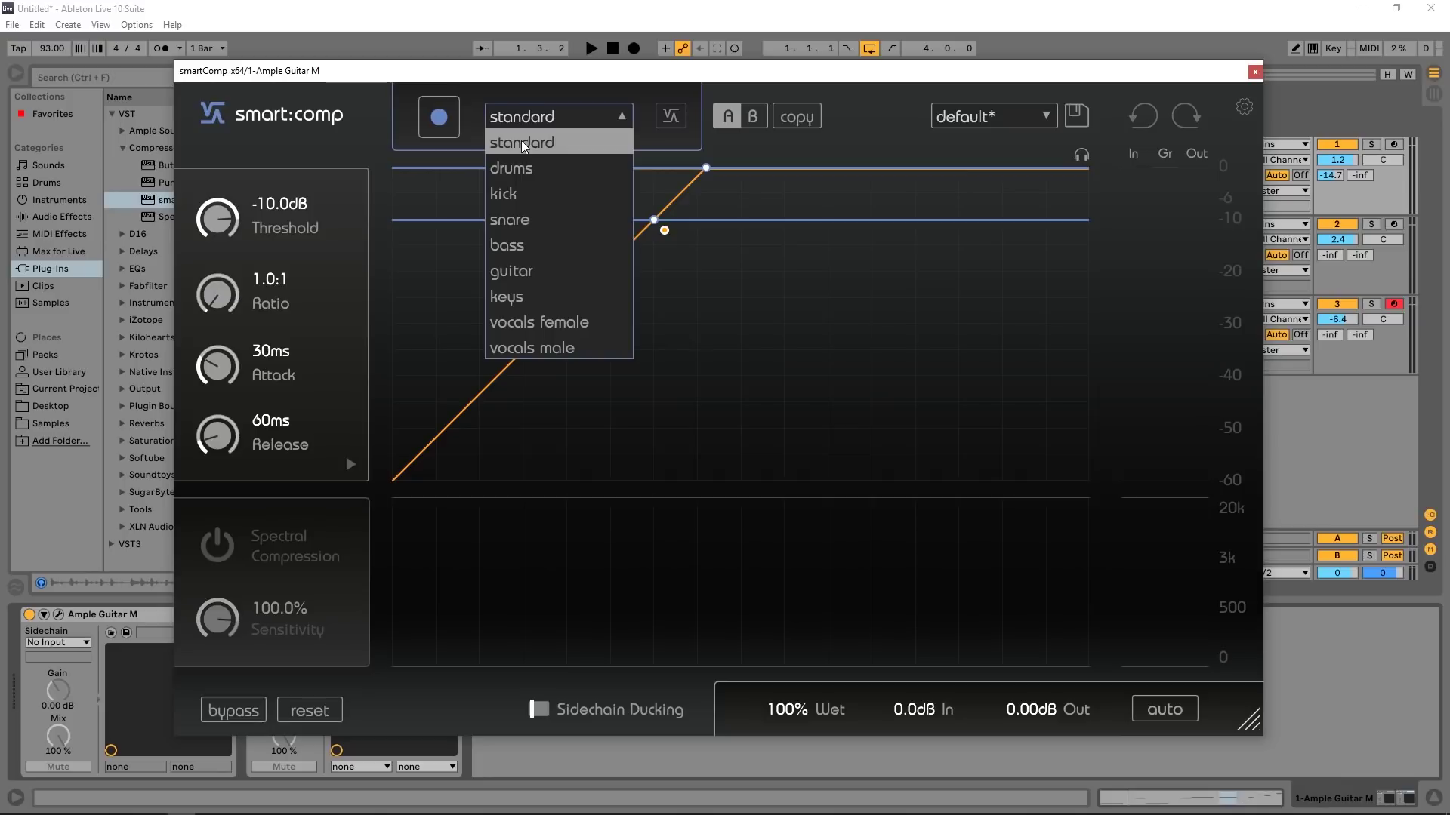
click(548, 272)
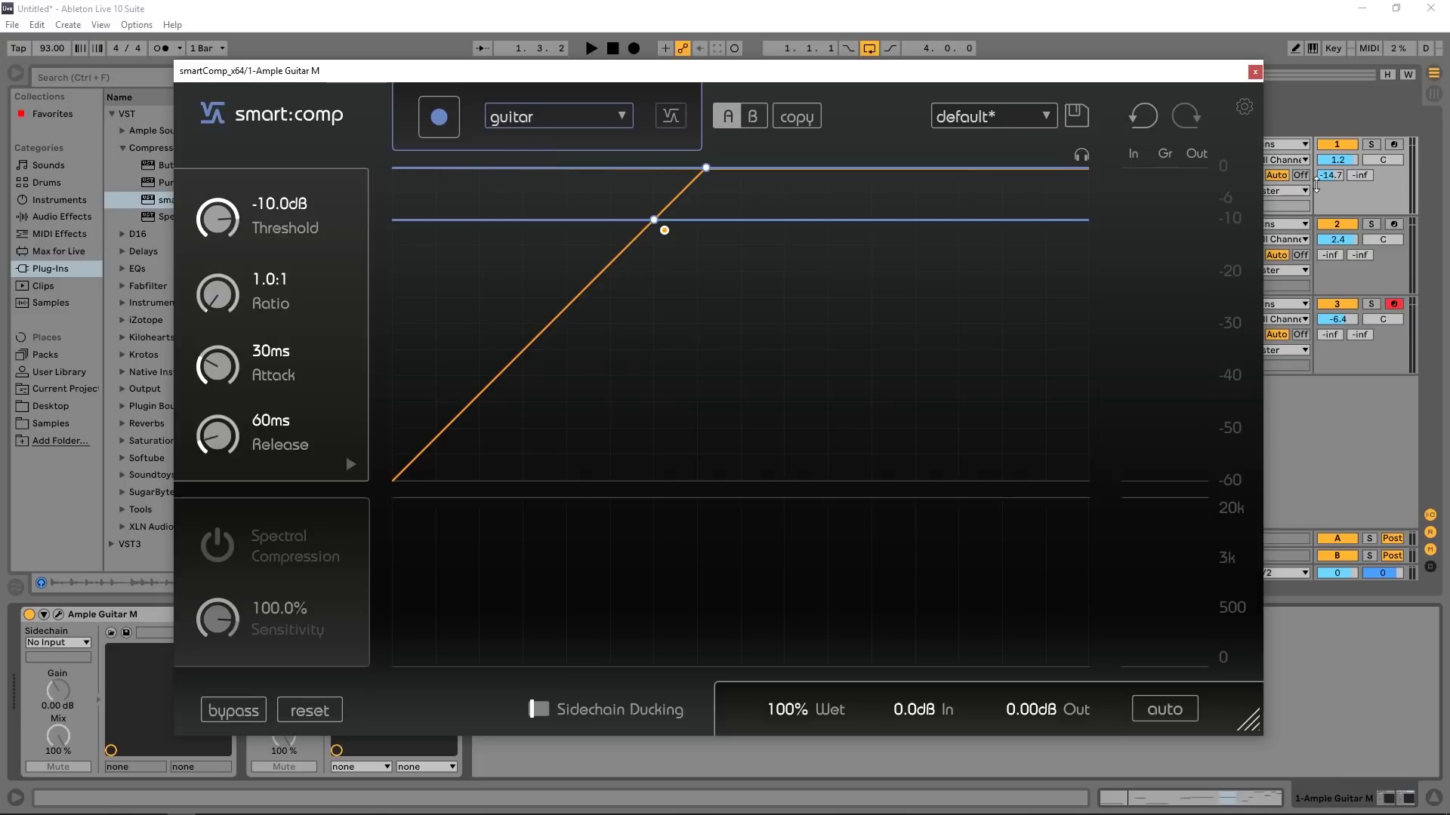
click(1370, 146)
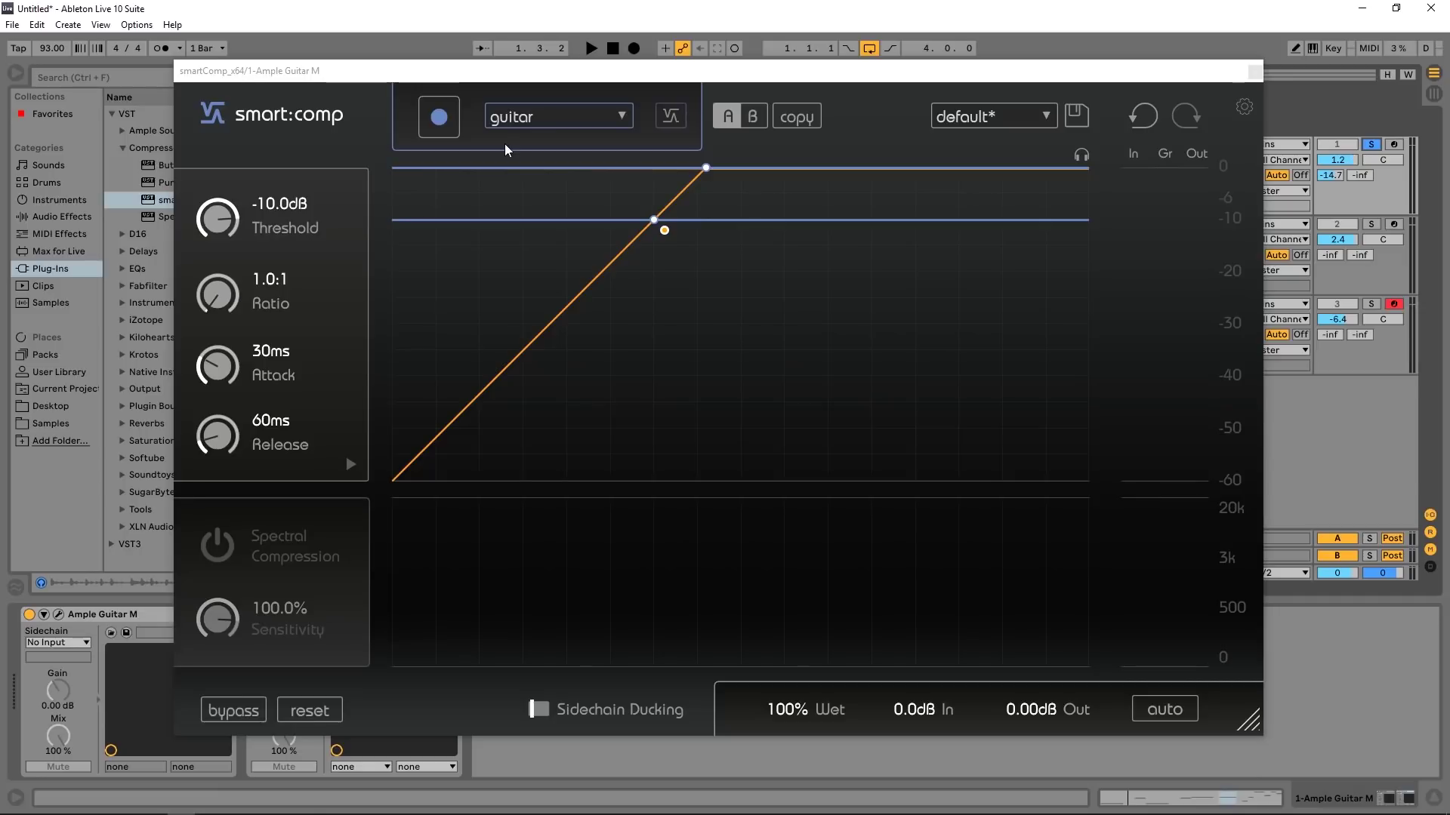
click(439, 119)
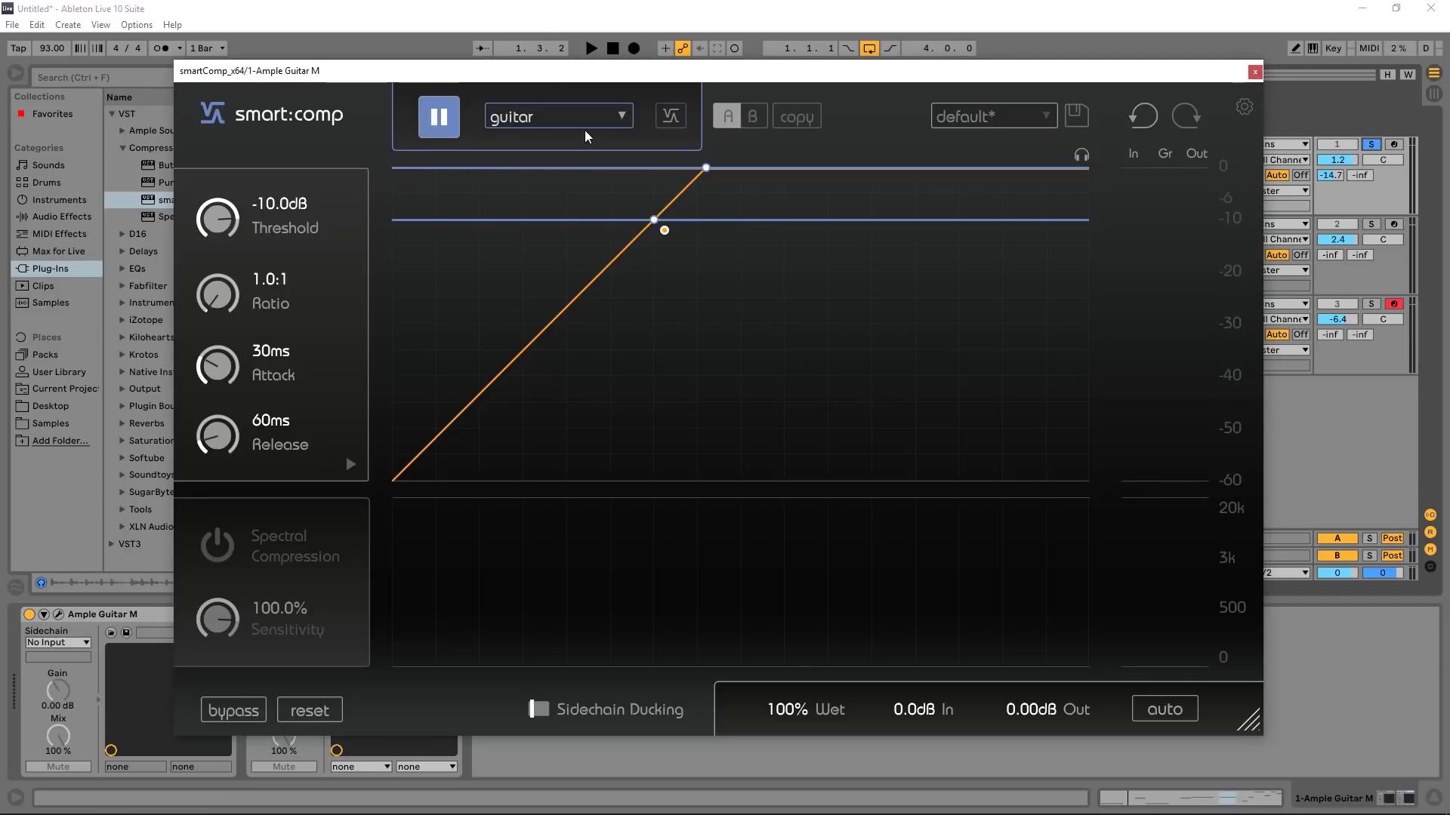
Step: Play the guitar until smart:comp learns -23.5 dB, 2.0:1, 75 ms attack and 172 ms release, then stop
click(593, 49)
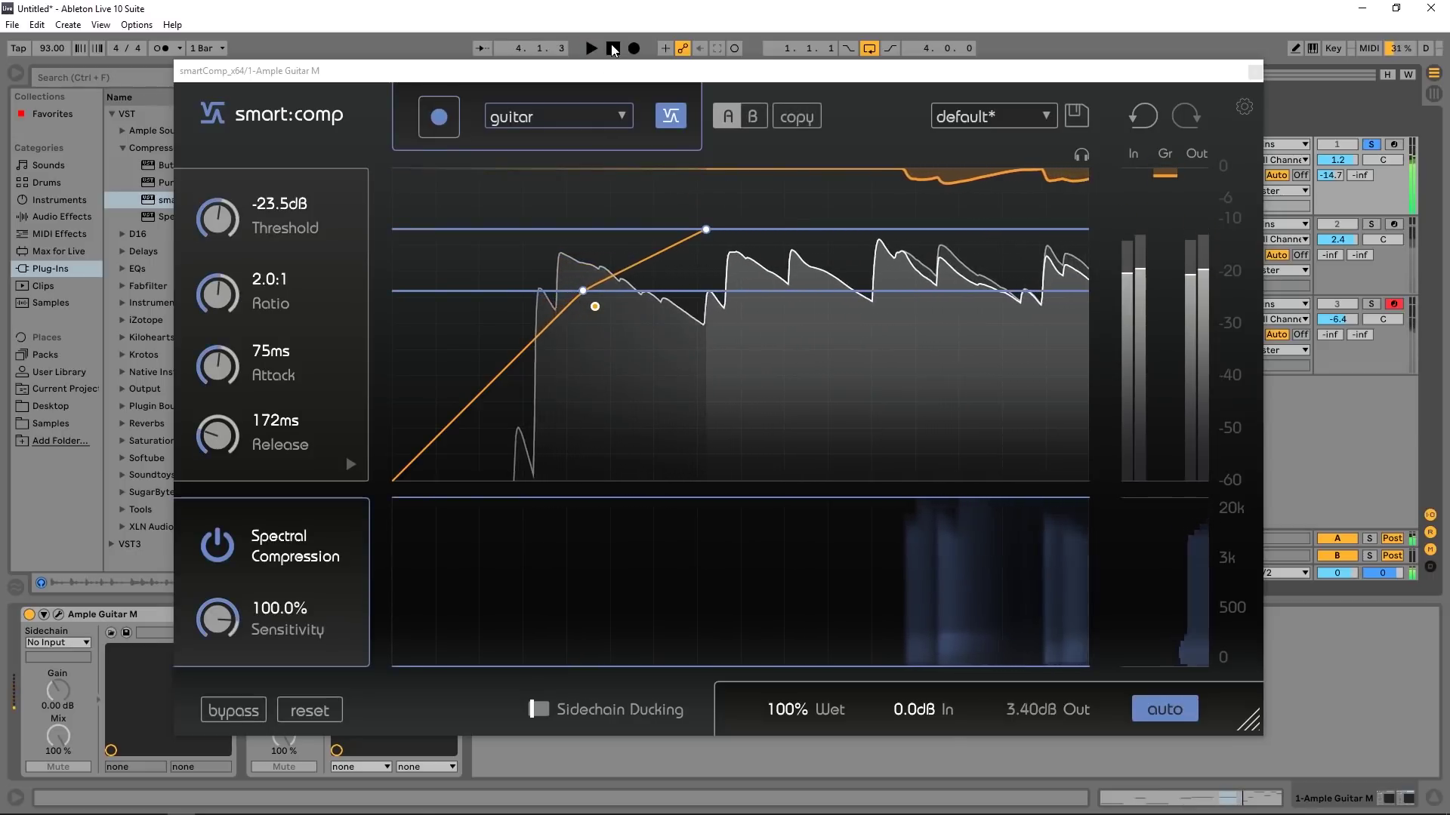
click(612, 50)
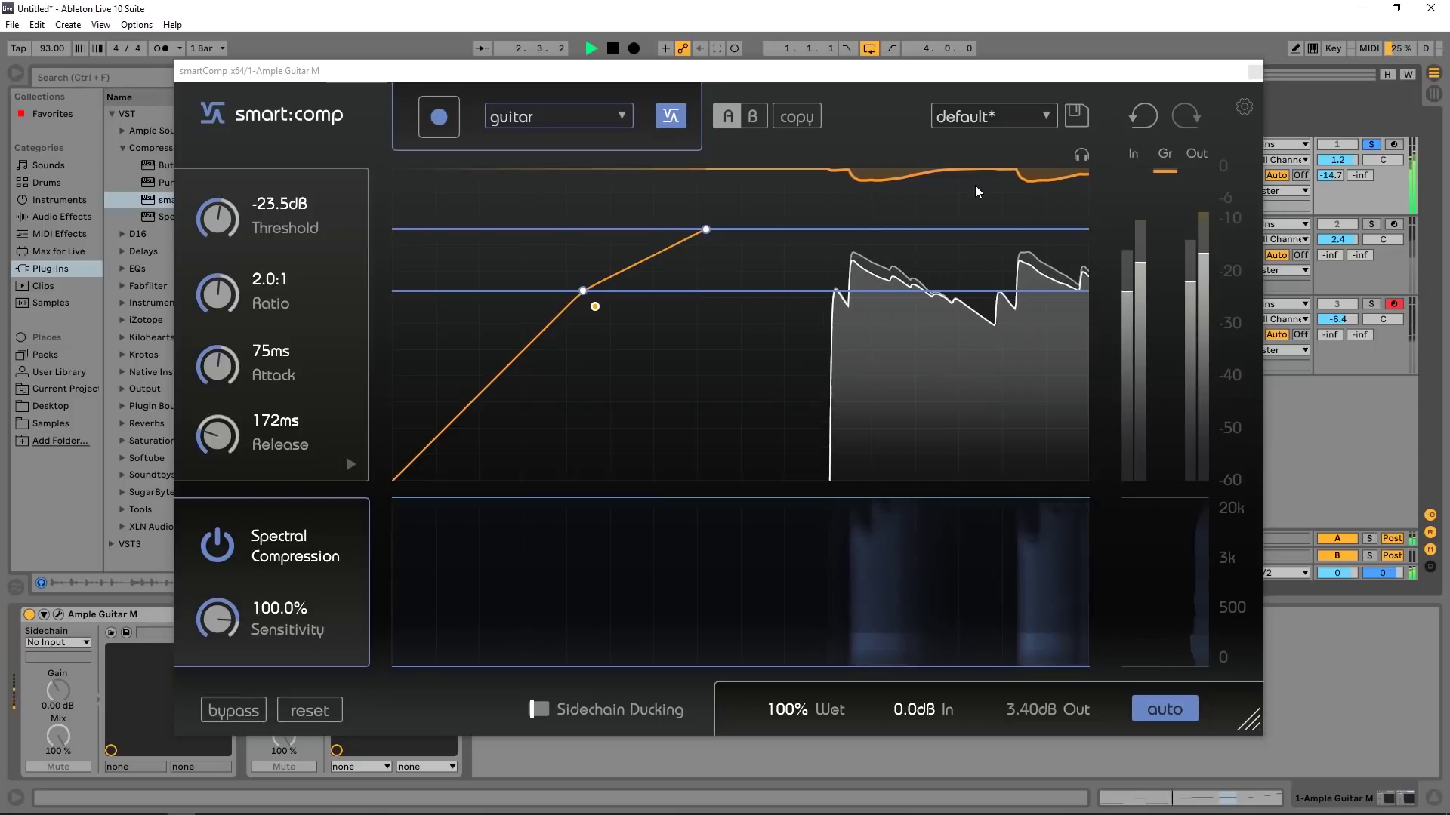
key(space)
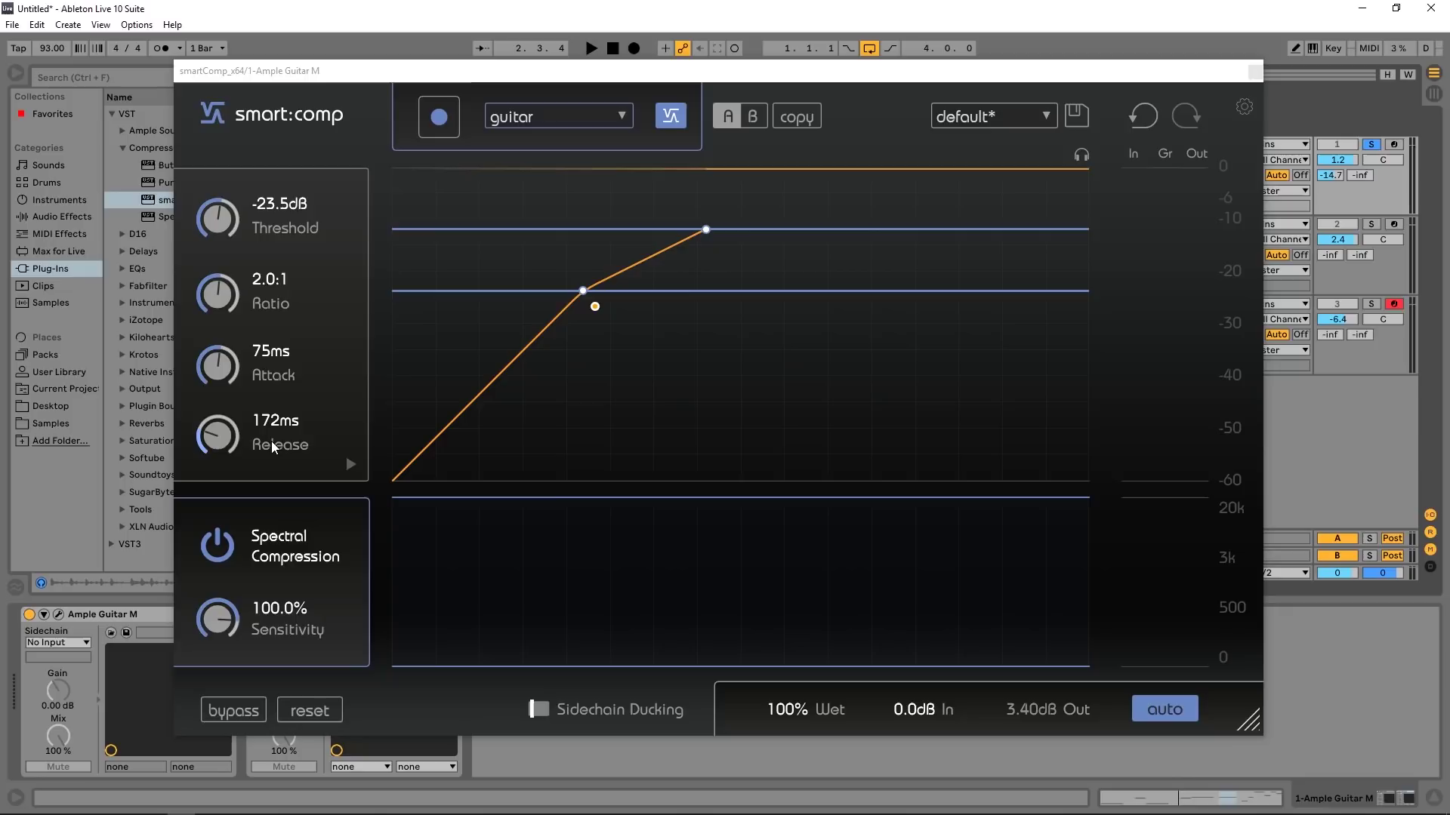
Step: During playback, set threshold -28.1 dB, attack 104 ms, release 260 ms and ratio 3.4:1
click(210, 220)
key(space)
drag(211, 221, 207, 245)
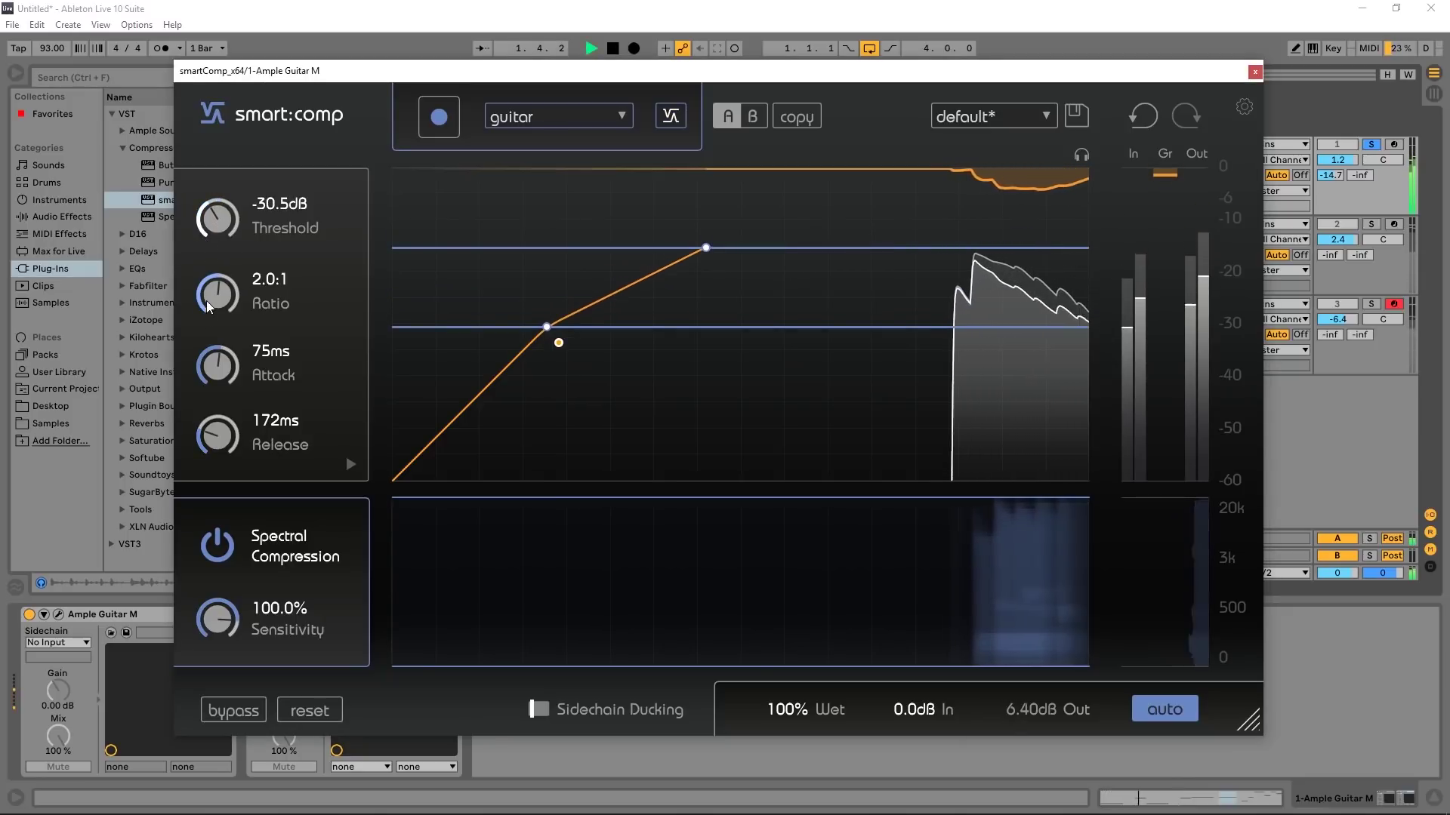
drag(225, 356, 223, 274)
drag(235, 442, 235, 420)
mouse_move(214, 224)
mouse_down()
mouse_move(209, 290)
mouse_move(225, 214)
mouse_up()
key(space)
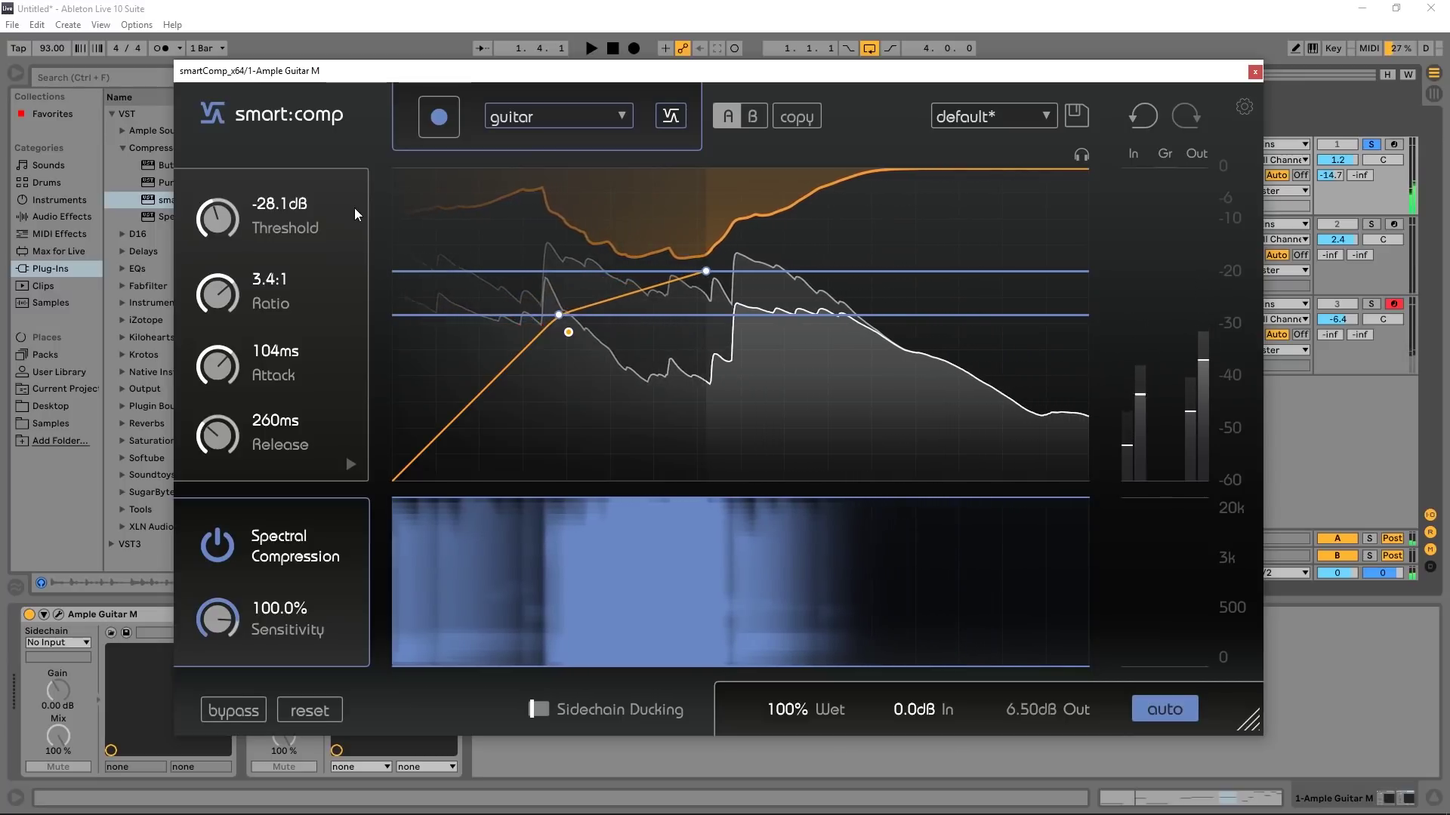
Step: Restore smart:comp's learned settings with auto and show the attack and release shape curves
click(666, 119)
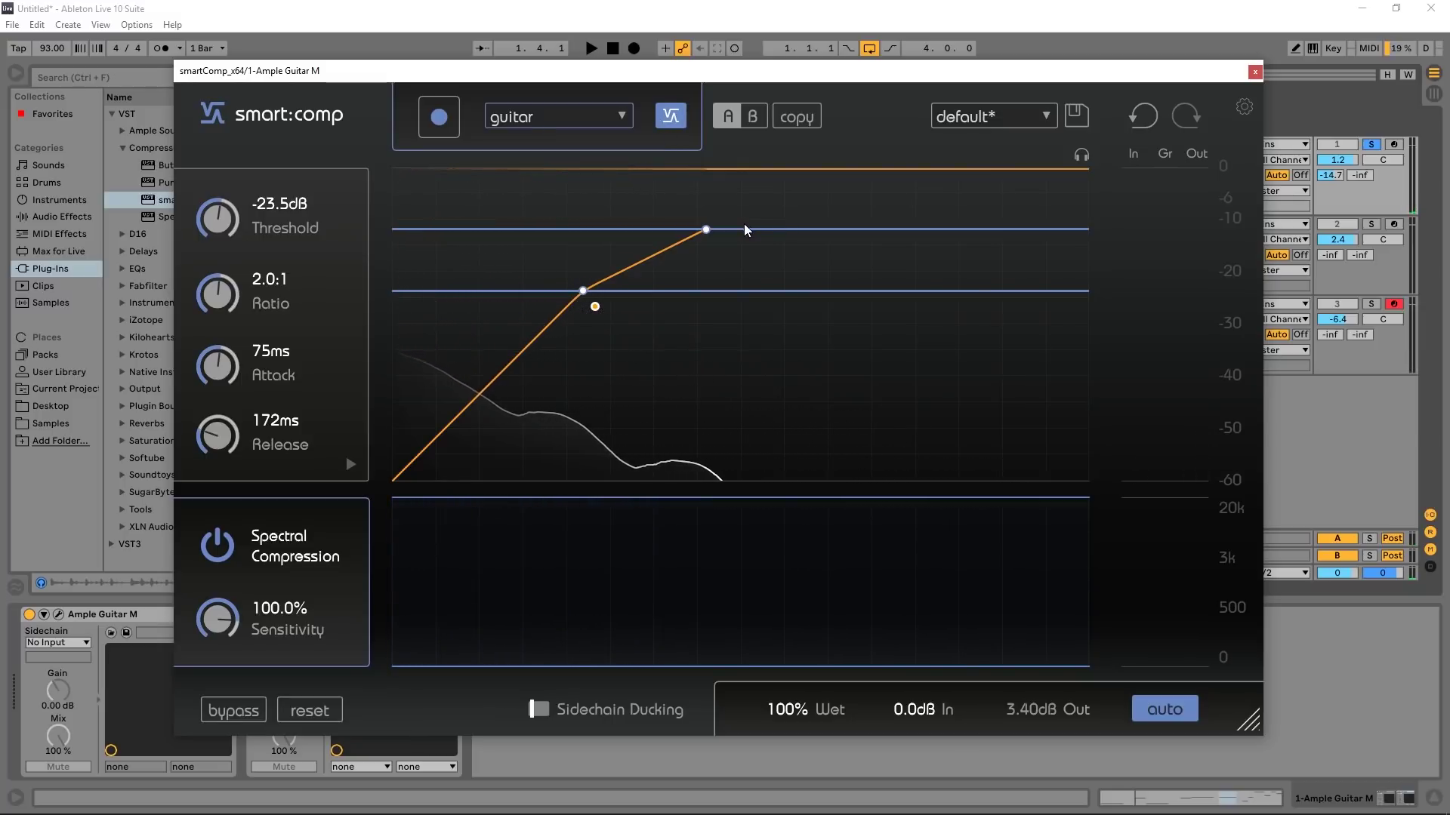
mouse_move(514, 292)
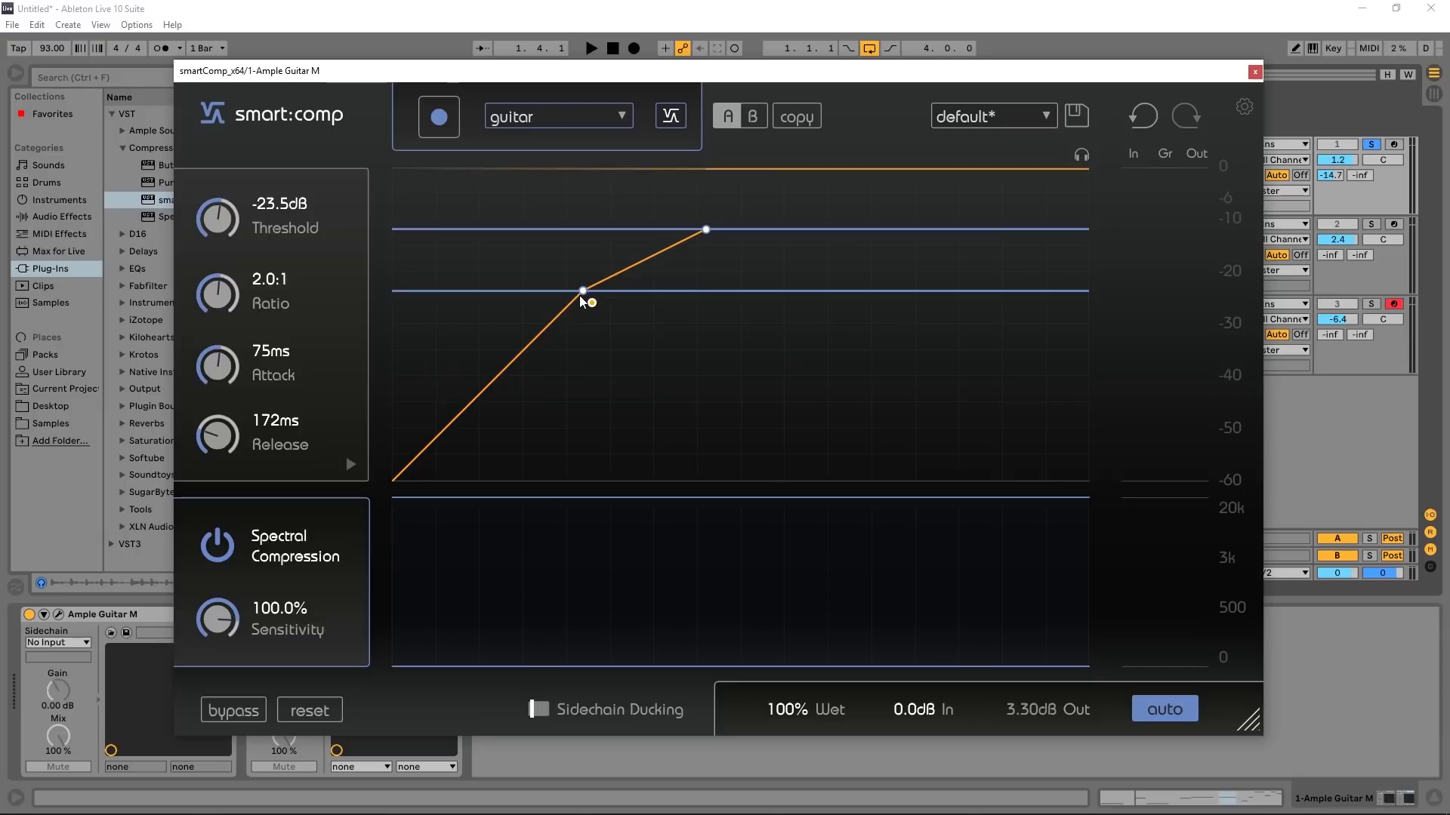
click(350, 466)
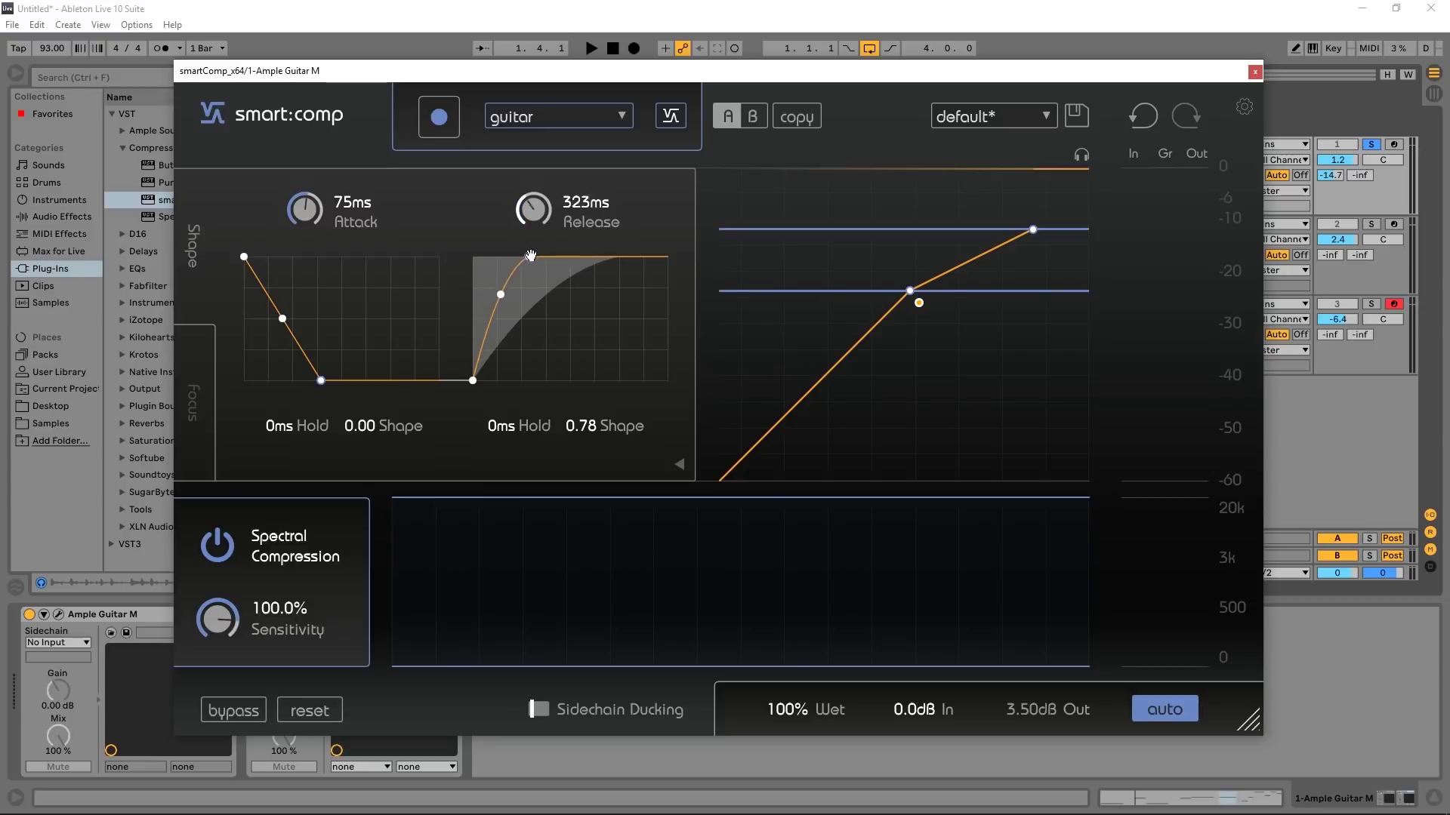
Step: Set the attack to 63 ms with a -0.66 curve while the guitar plays
drag(545, 255, 537, 240)
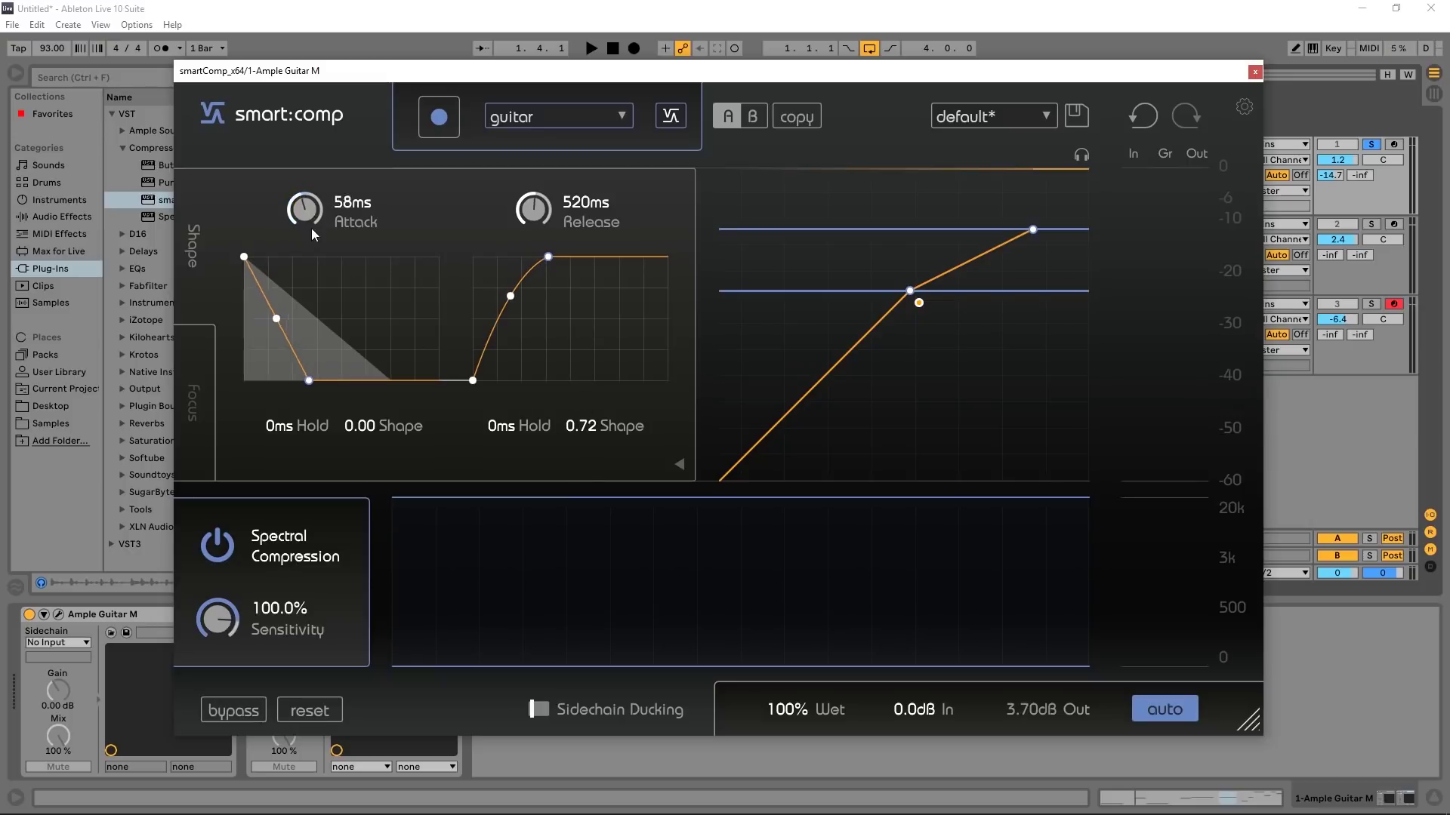
scroll(309, 214, up, 2)
scroll(356, 425, up, 1)
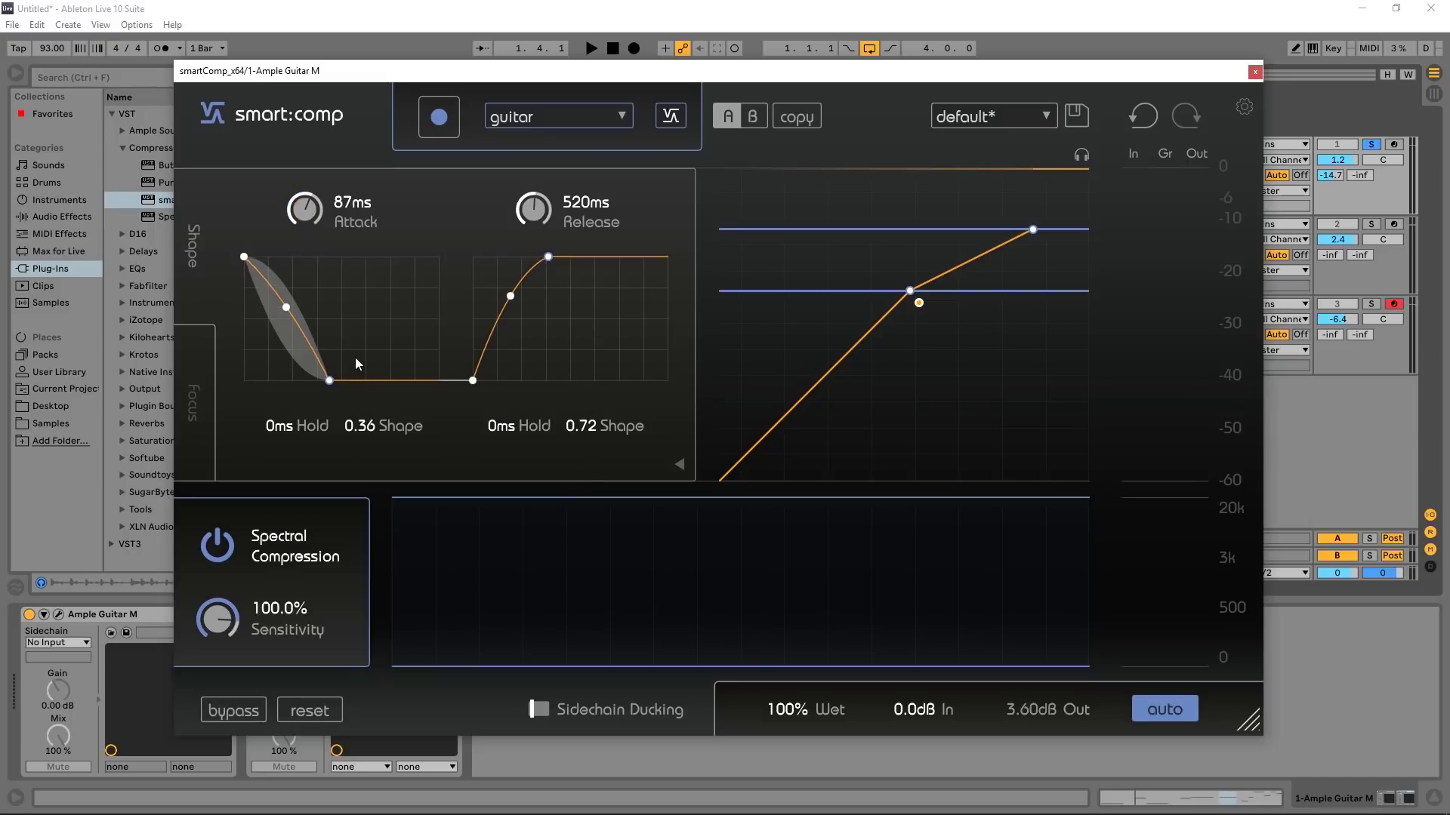
key(space)
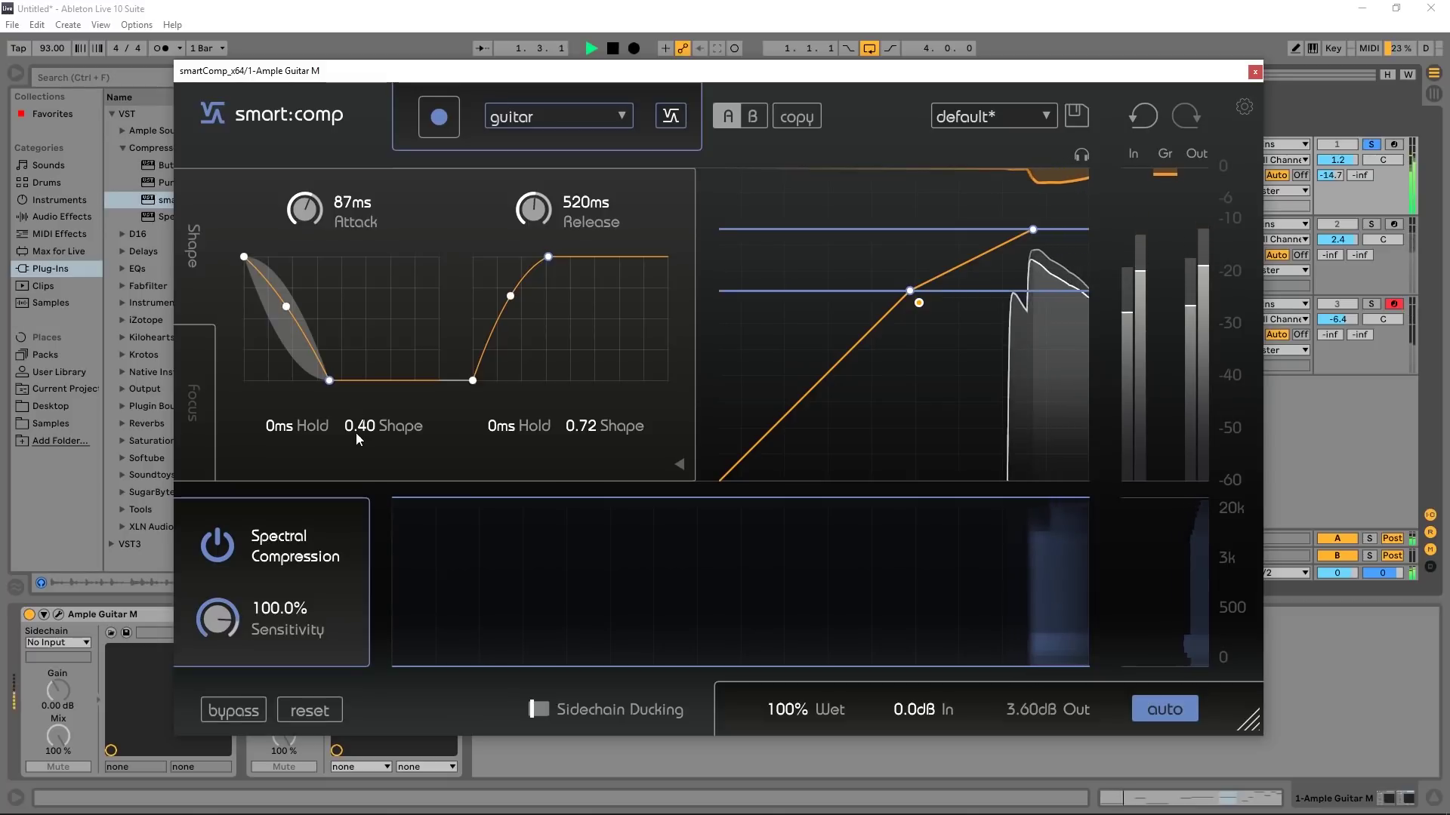
drag(360, 441, 379, 528)
Step: Set the release to 439 ms with a -0.58 curve, keeping hold at 0 ms
scroll(313, 226, down, 4)
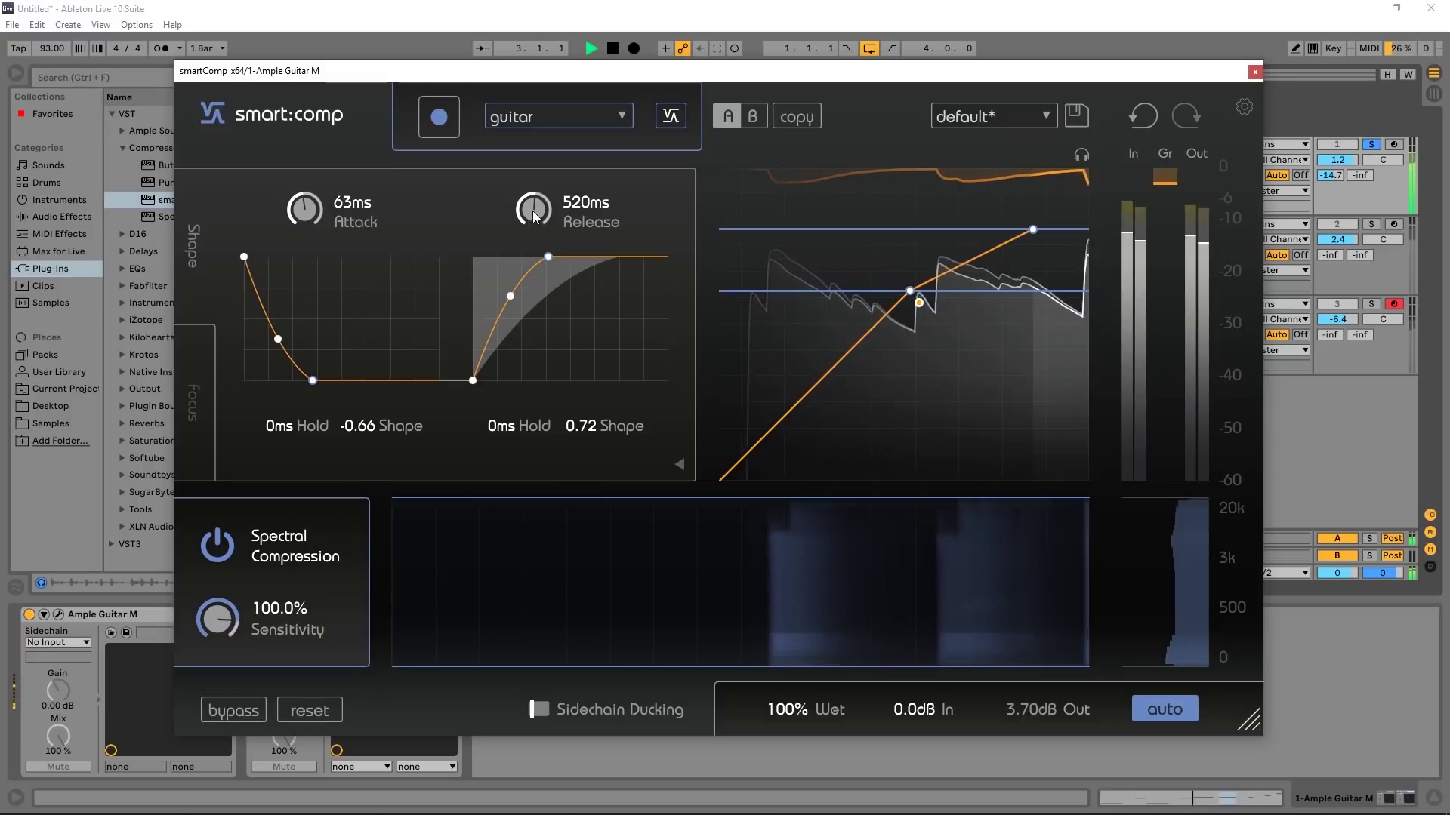
scroll(533, 219, down, 2)
scroll(531, 225, down, 5)
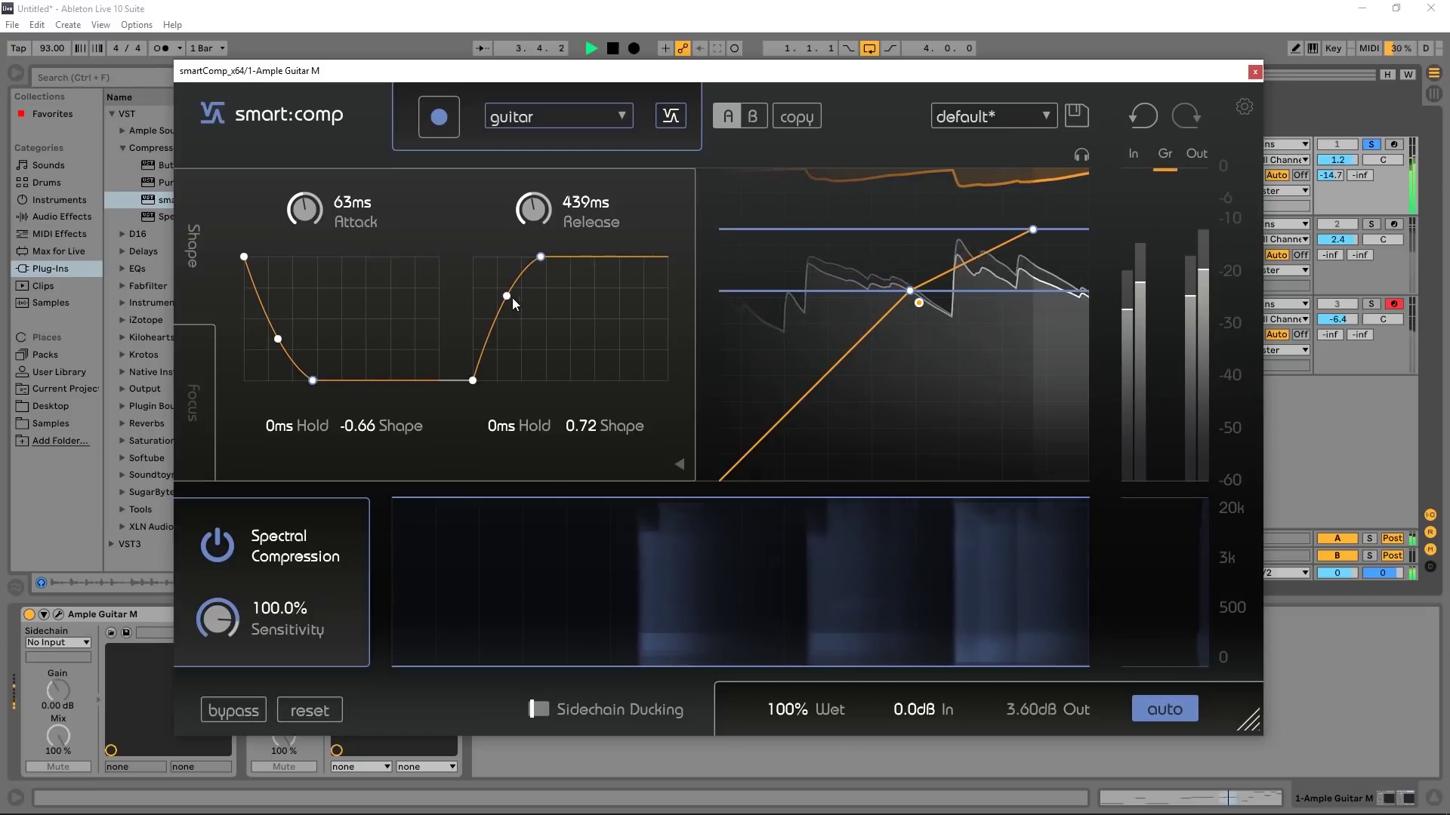
scroll(520, 300, down, 2)
drag(520, 300, 536, 337)
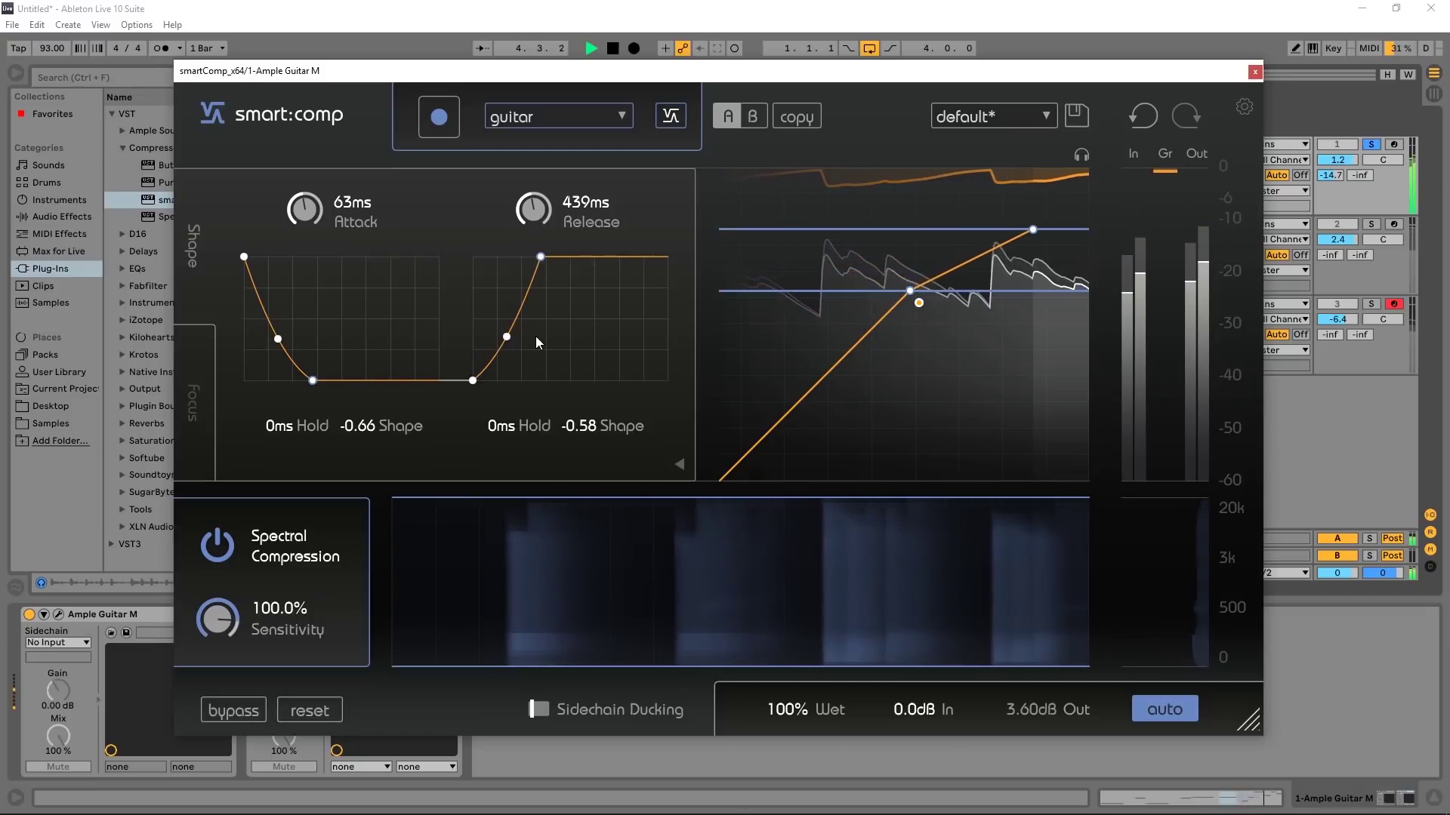
key(space)
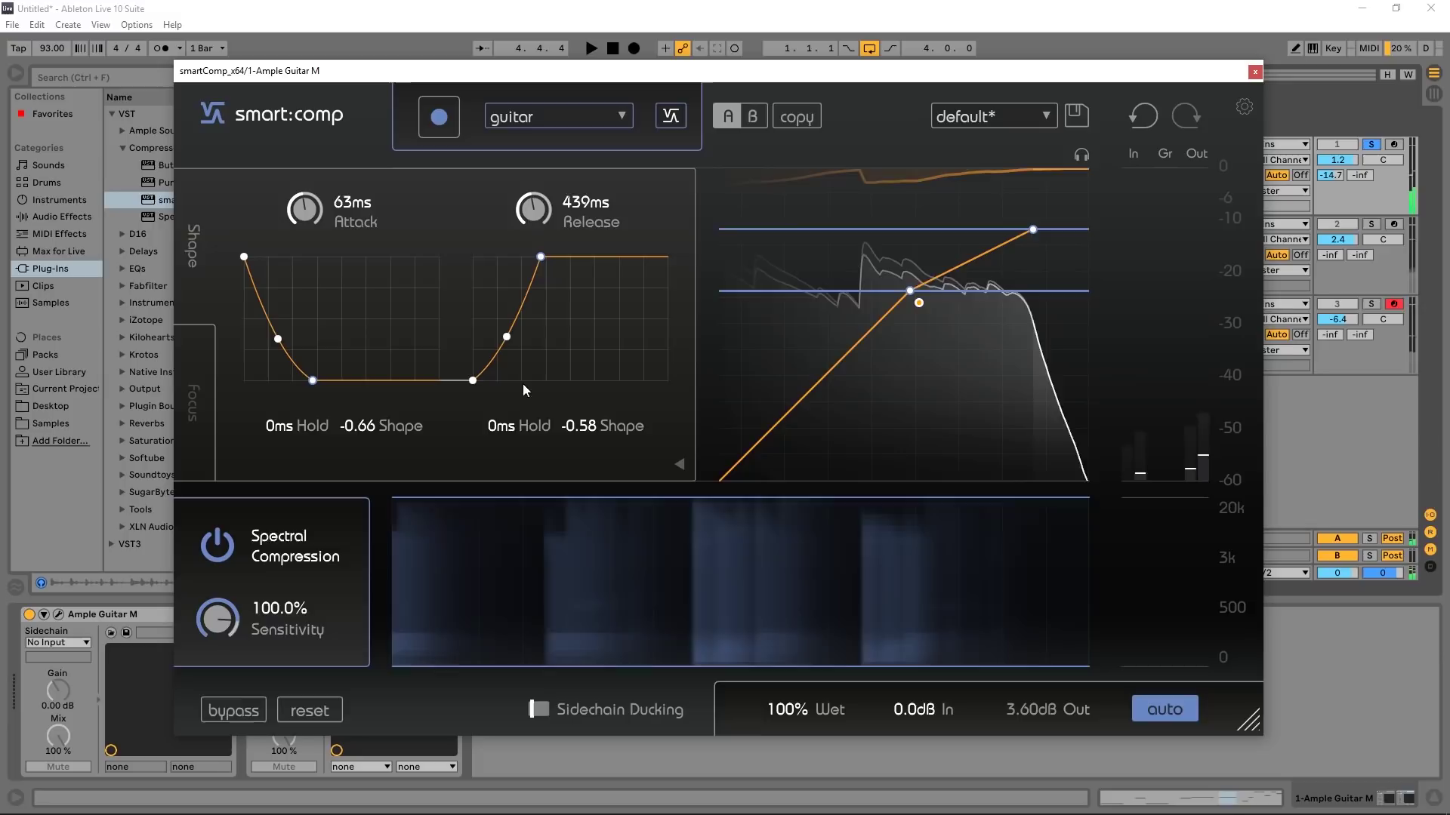
mouse_move(509, 430)
mouse_down()
mouse_move(503, 370)
mouse_move(505, 471)
mouse_up()
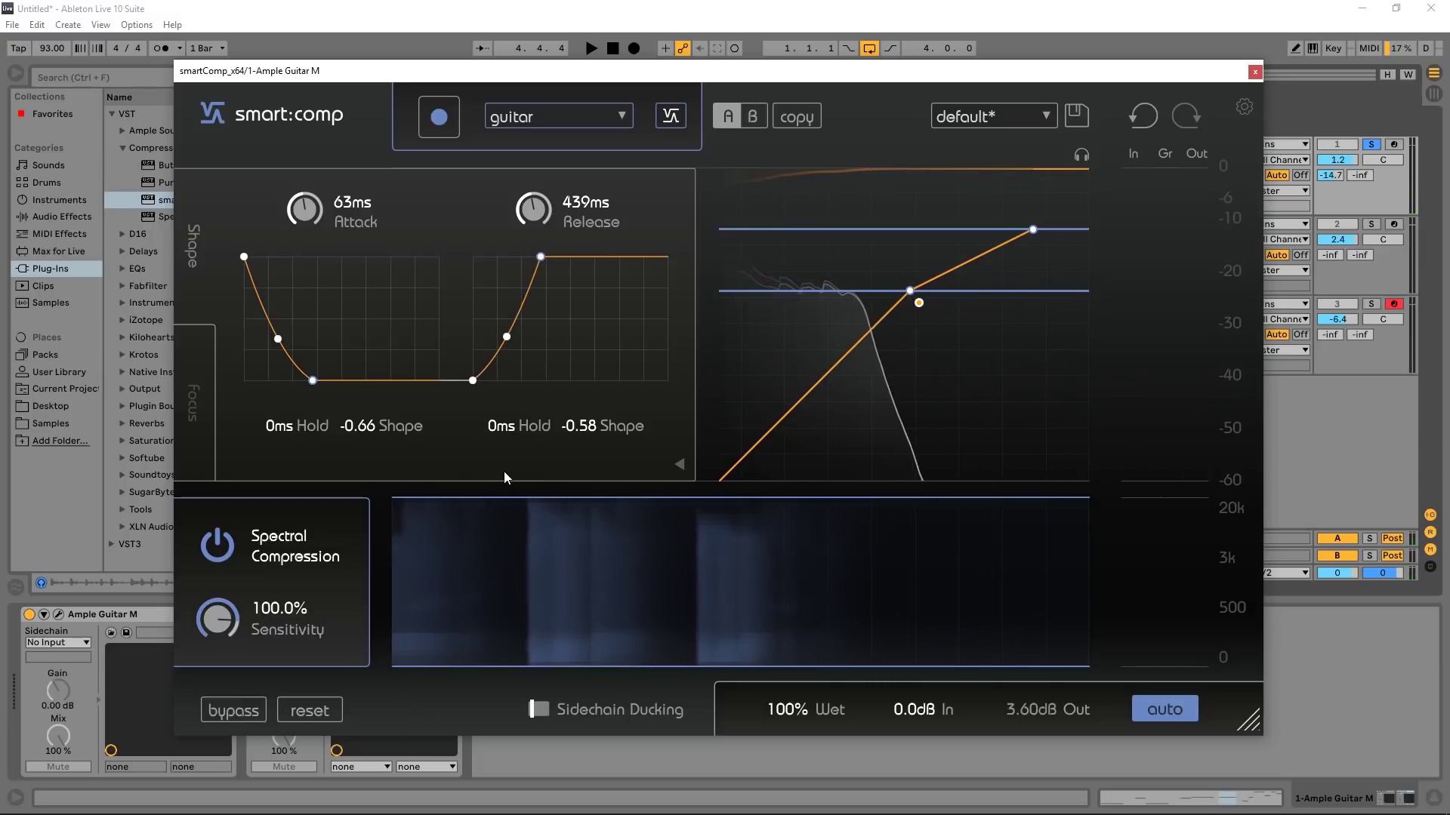
Step: Raise the detection focus low edge, lower its high edge, and solo the focus band
click(198, 401)
drag(263, 330, 277, 332)
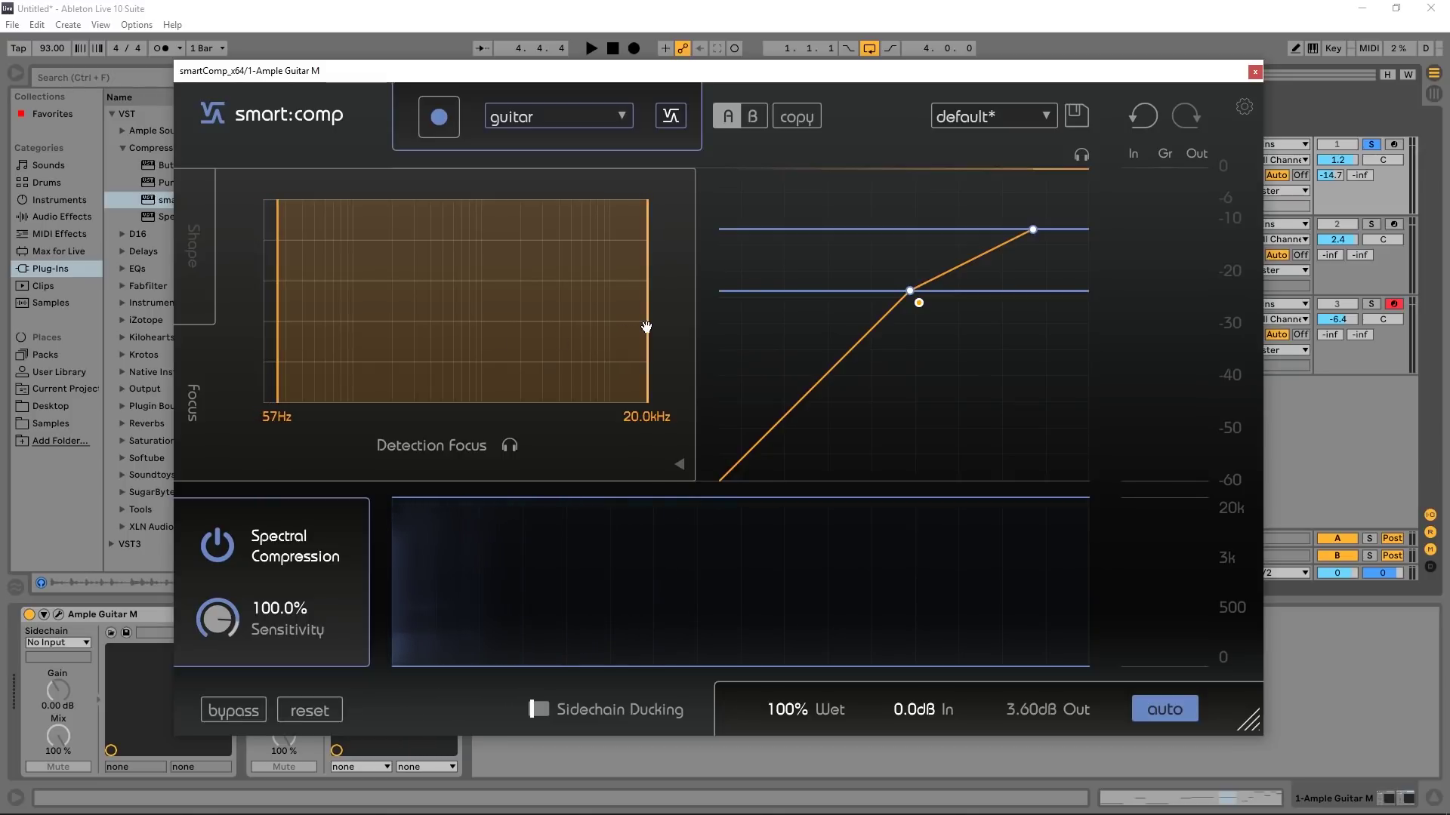
drag(646, 327, 615, 351)
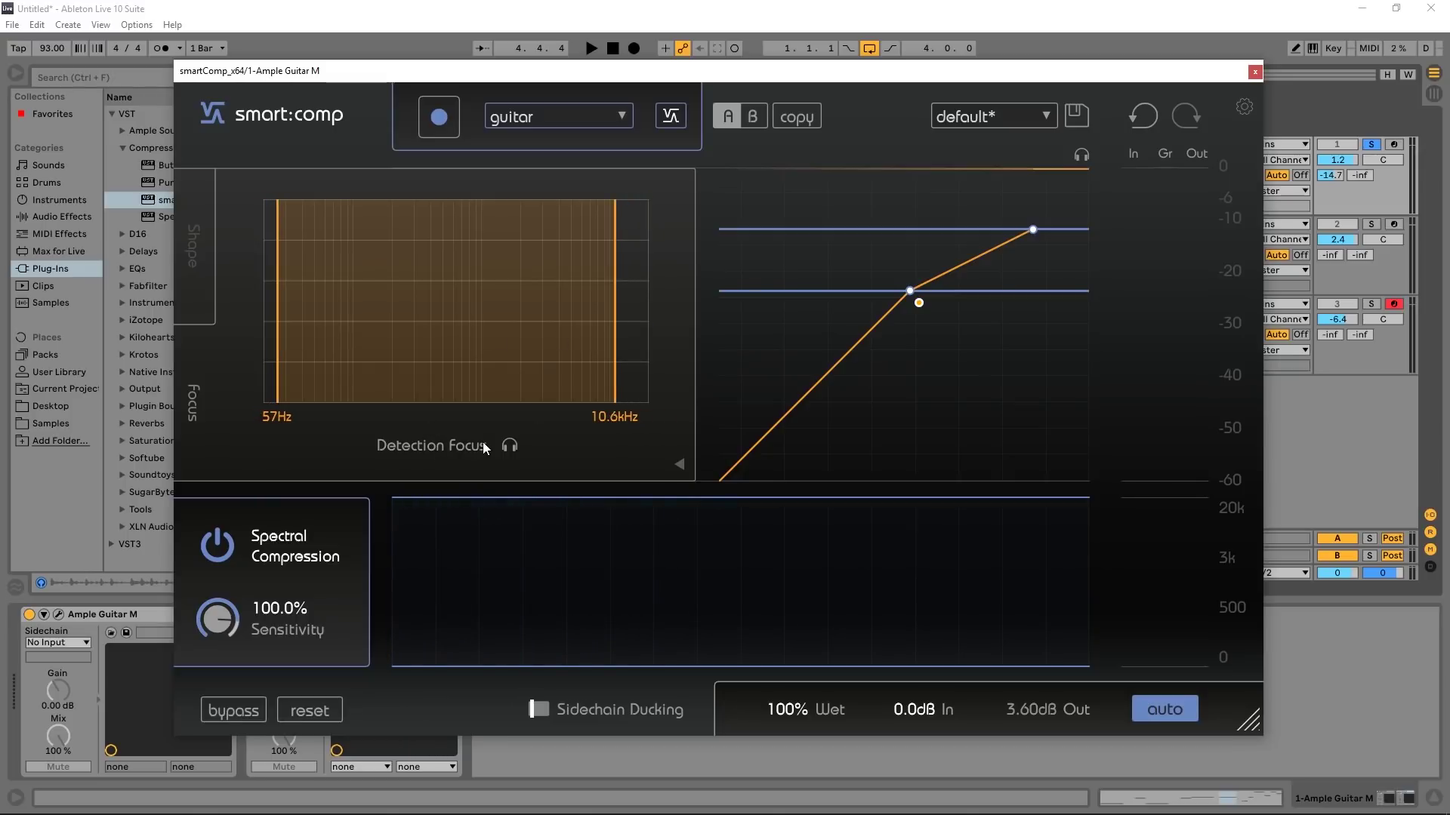
click(509, 446)
Step: Audition the guitar and settle the focus band at 815Hz–20.0kHz, then return to main controls
key(space)
drag(278, 335, 463, 331)
drag(616, 287, 650, 285)
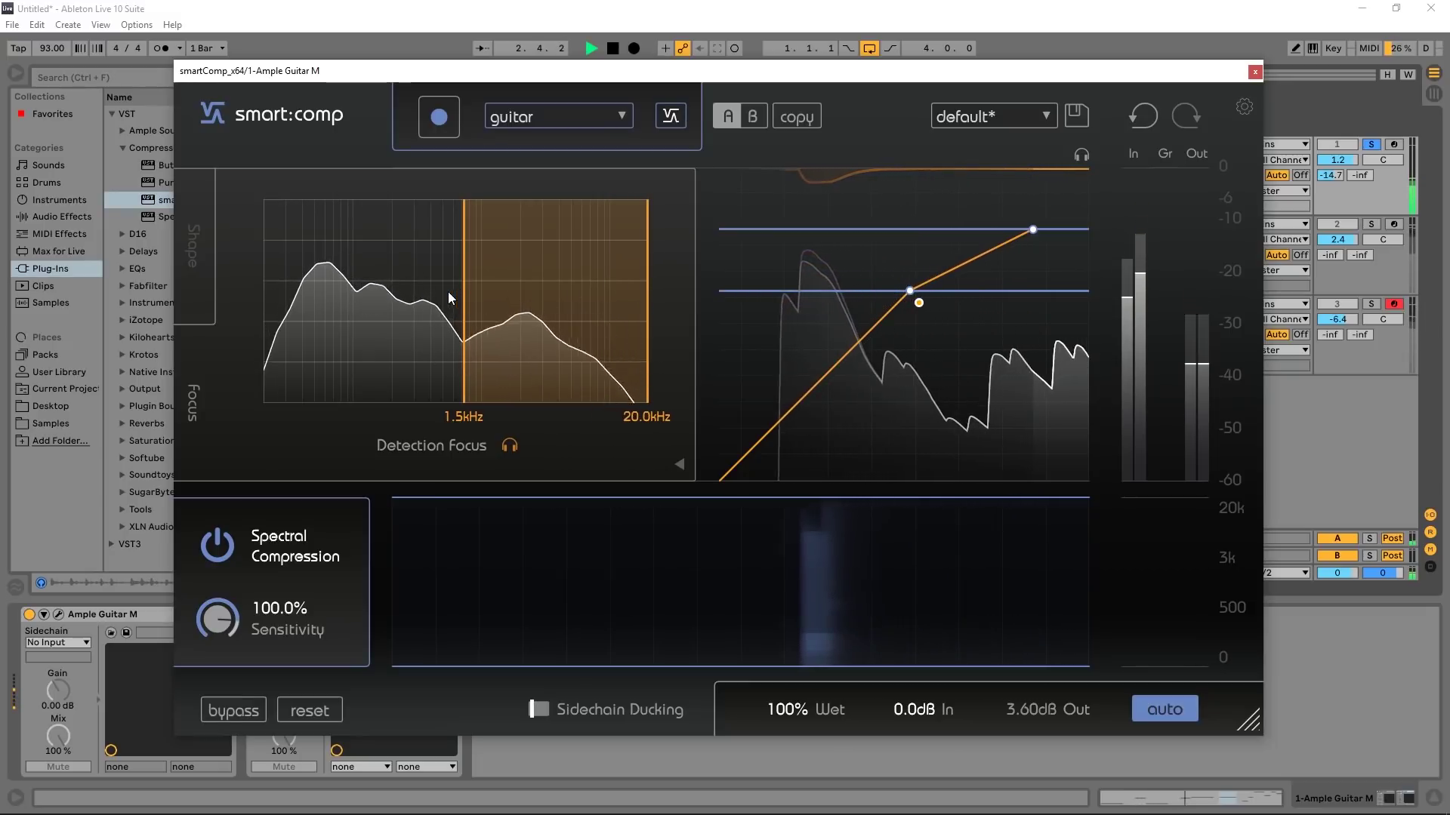
drag(463, 296, 417, 295)
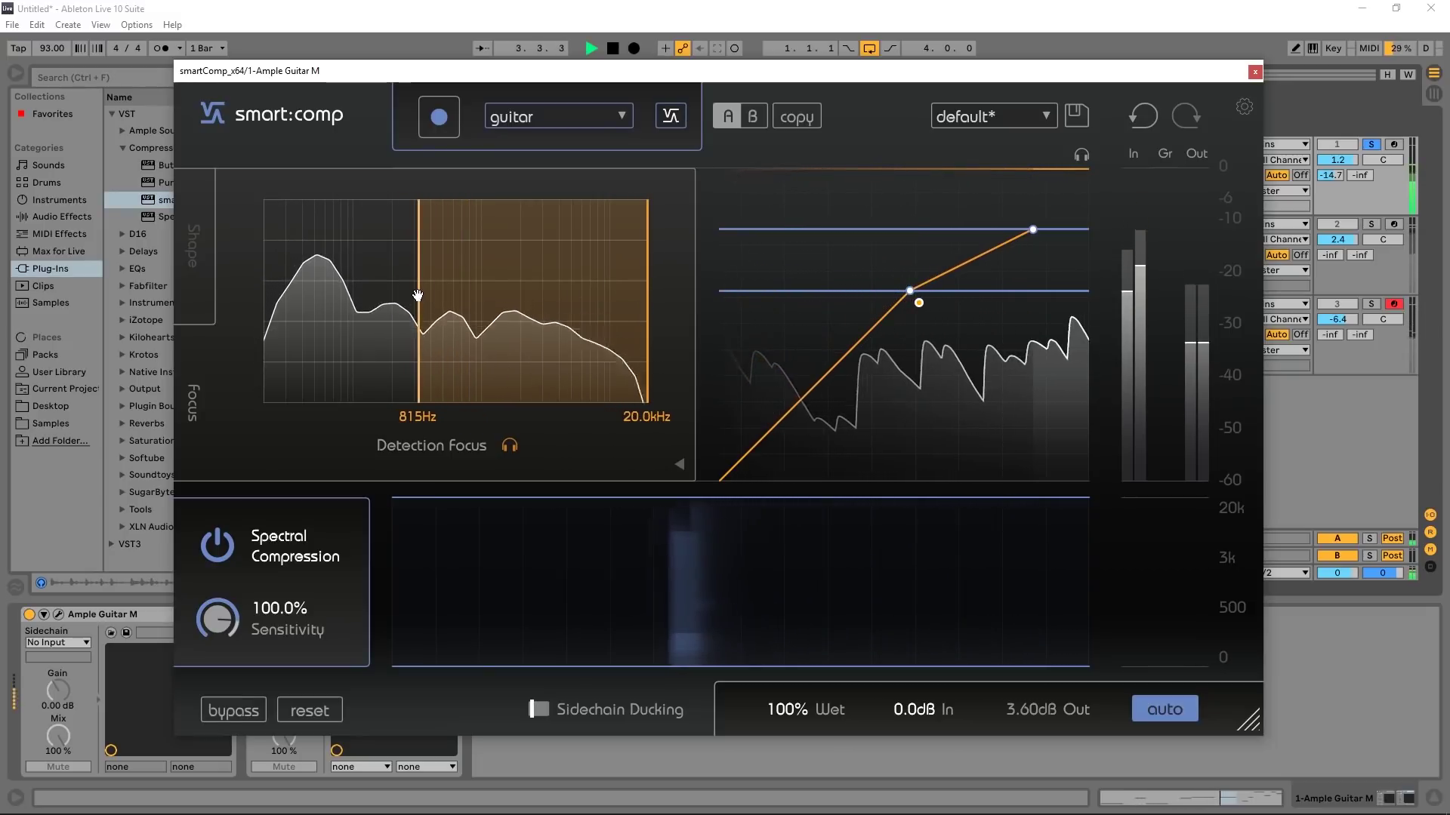
key(space)
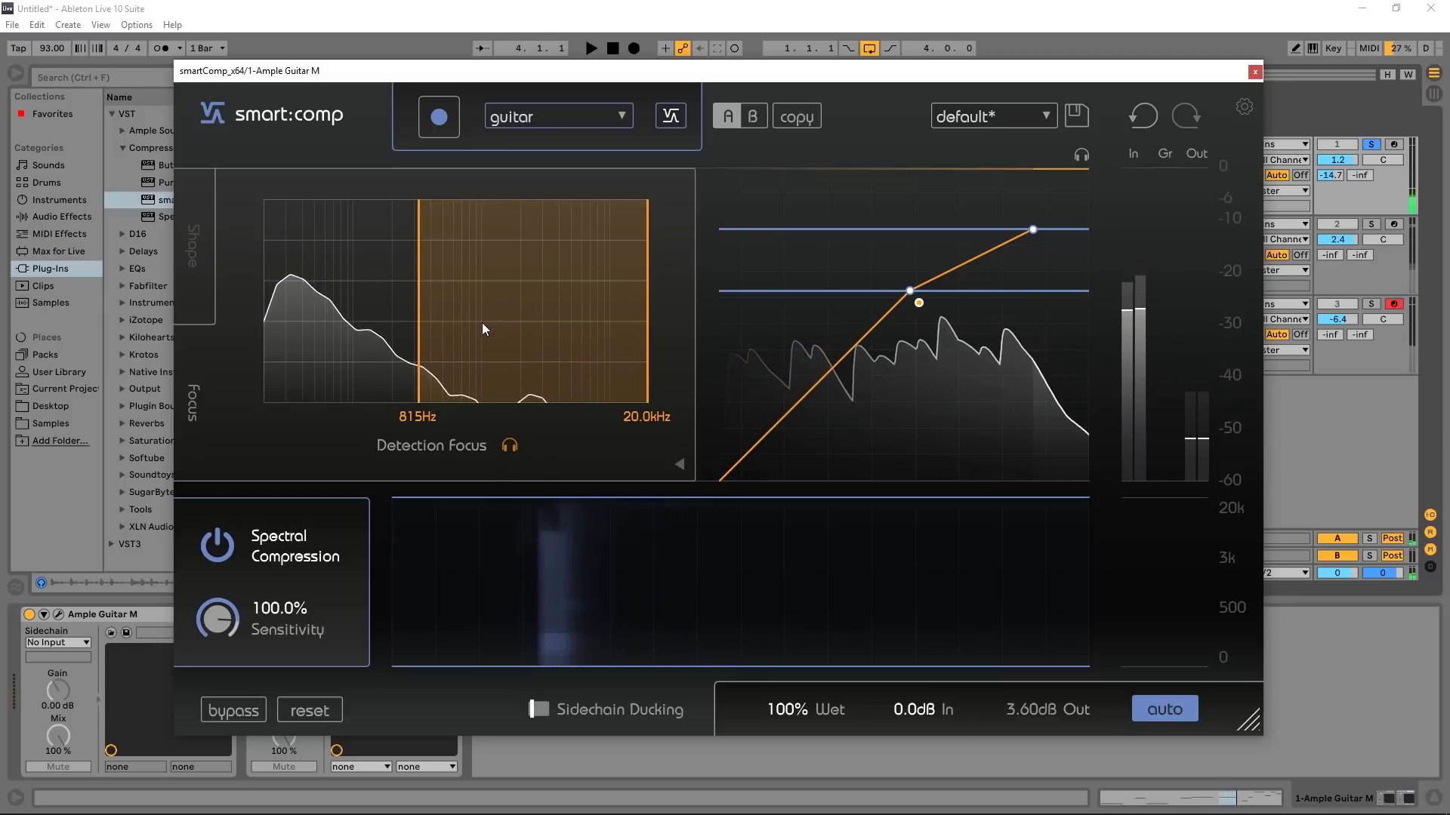
click(679, 464)
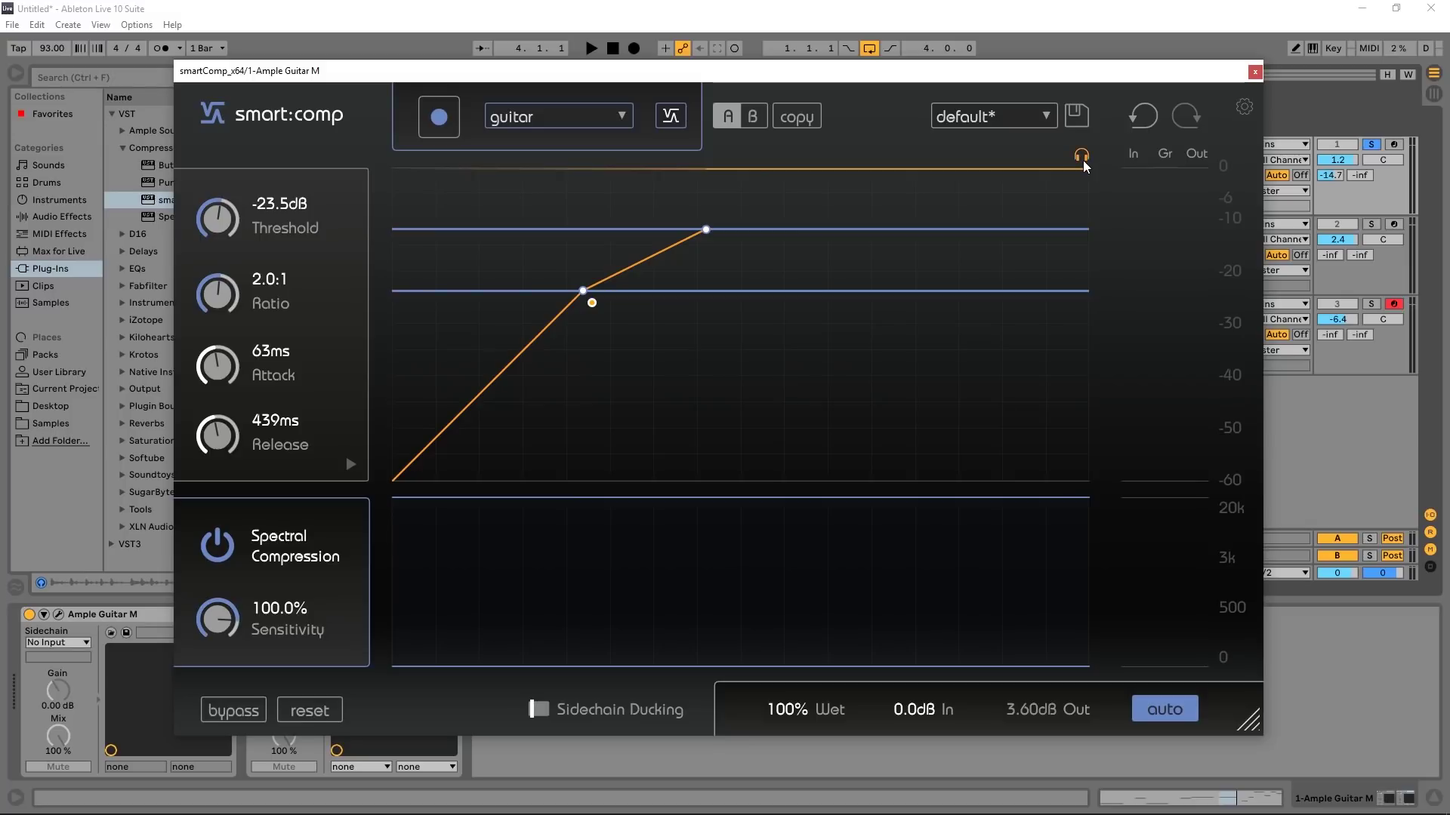
Step: Play the guitar track so smart:comp relearns 75 ms attack and 172 ms release
key(space)
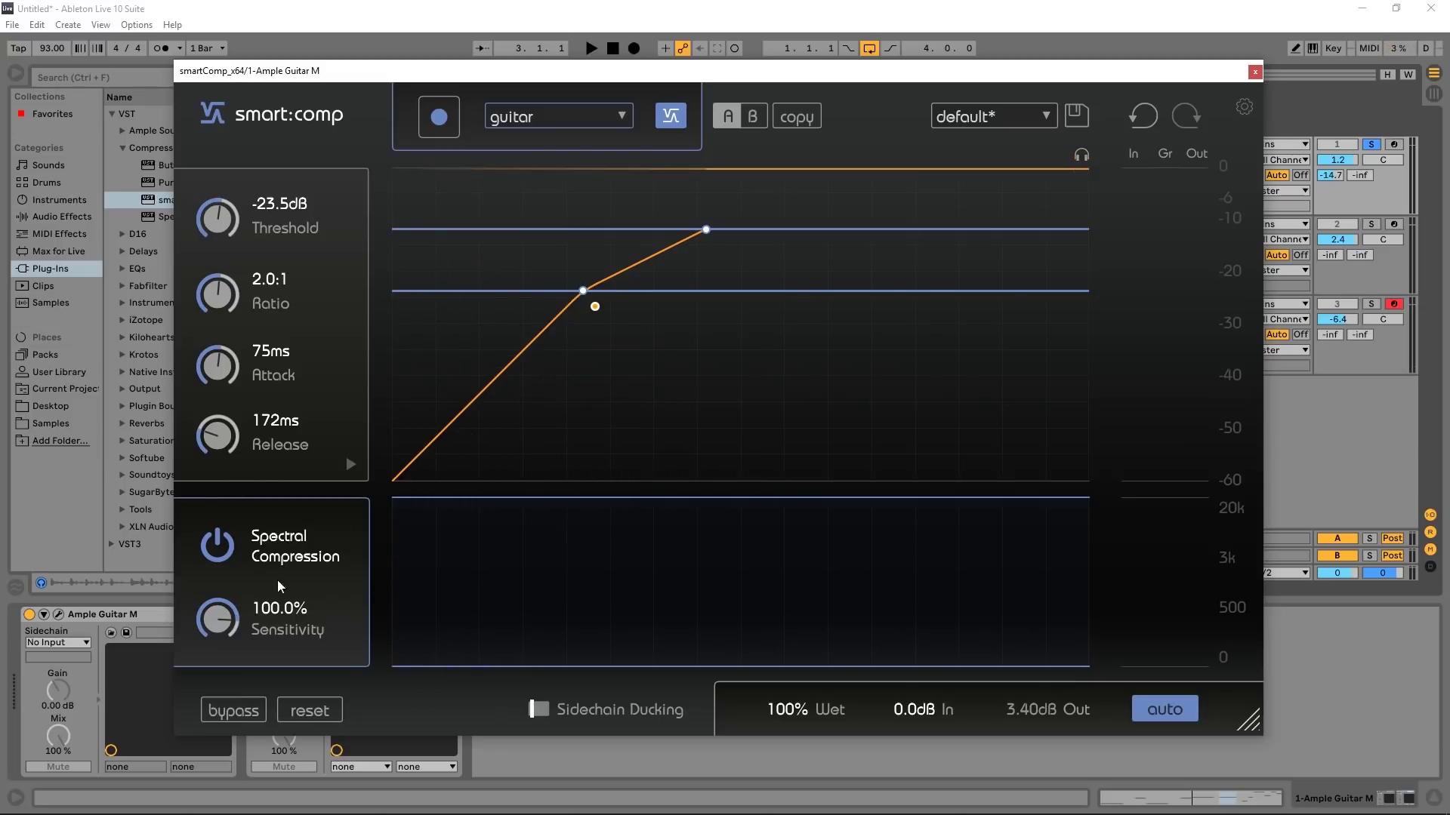
Step: Toggle spectral compression off and on, then pull the band's upper limit down to 8.0kHz
click(219, 556)
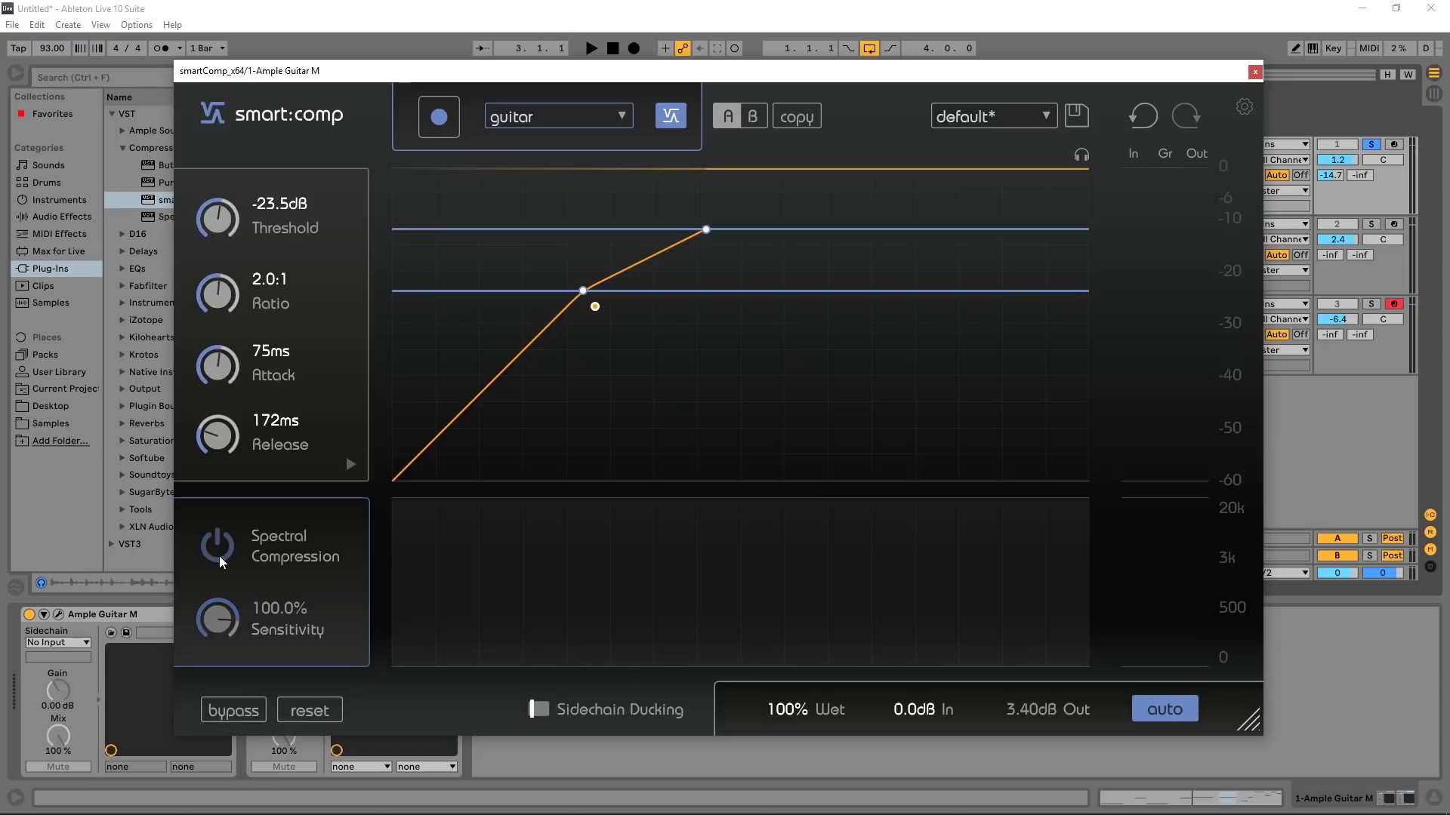
click(219, 556)
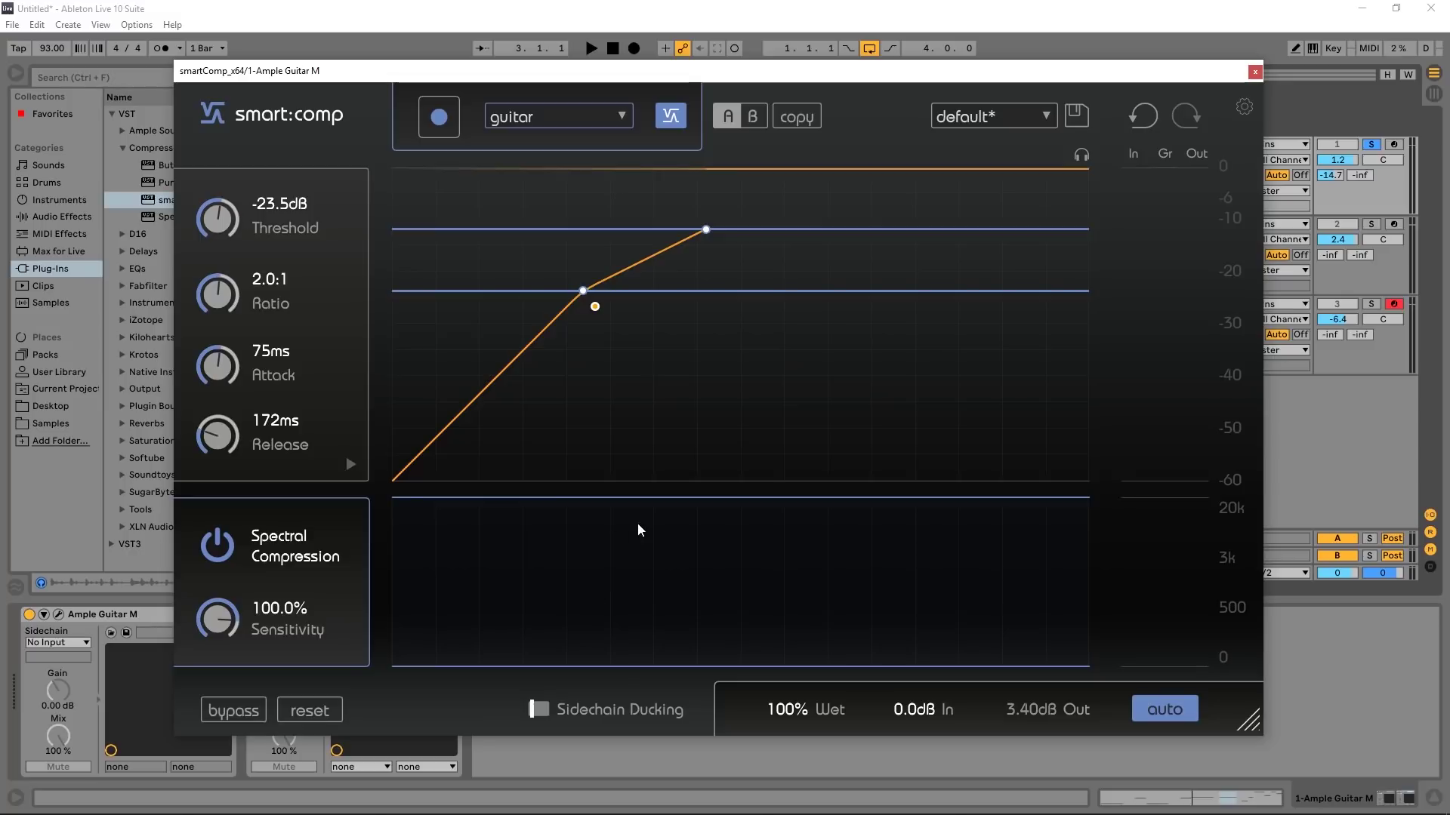
drag(630, 501, 633, 516)
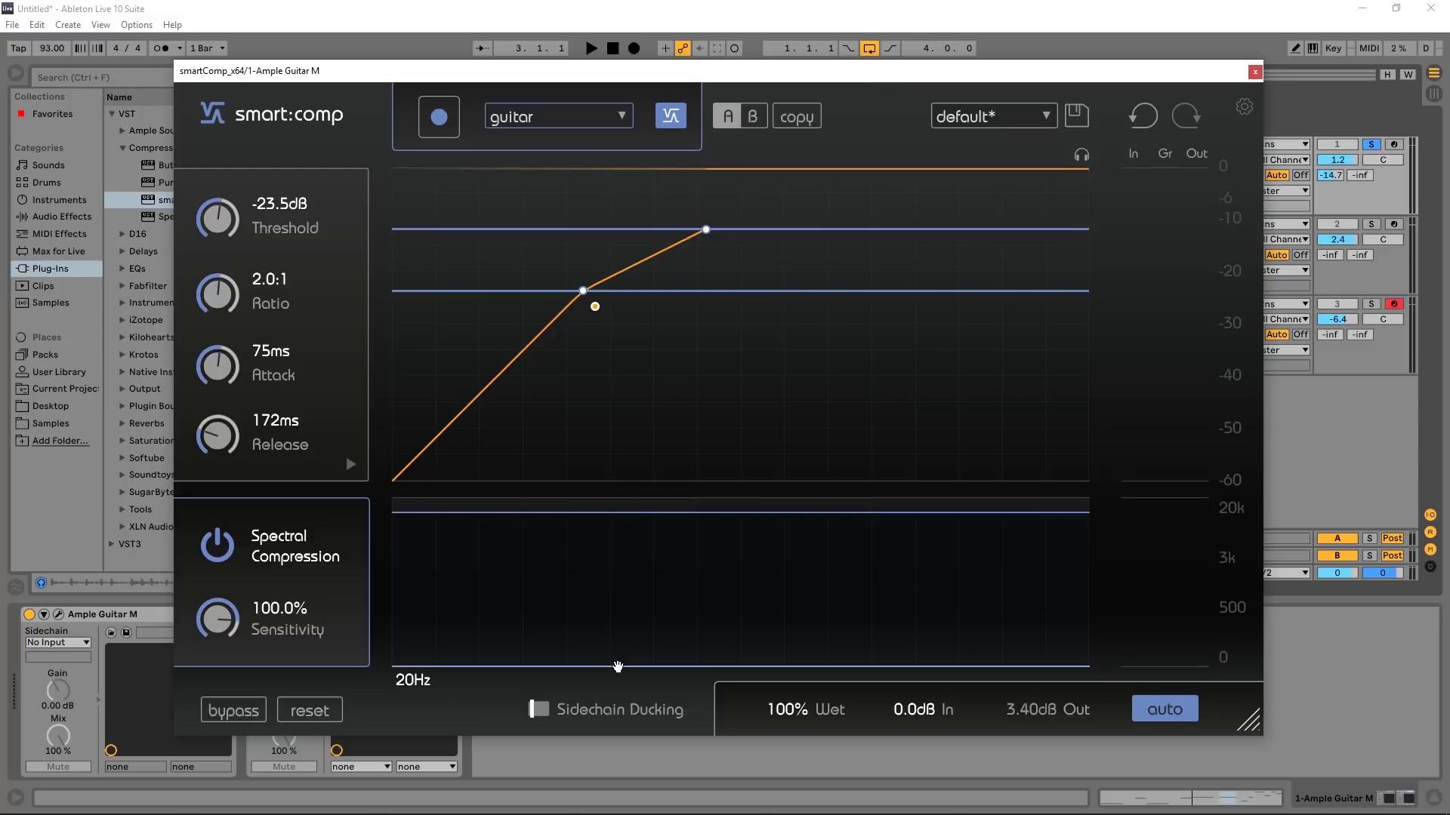
drag(617, 666, 623, 641)
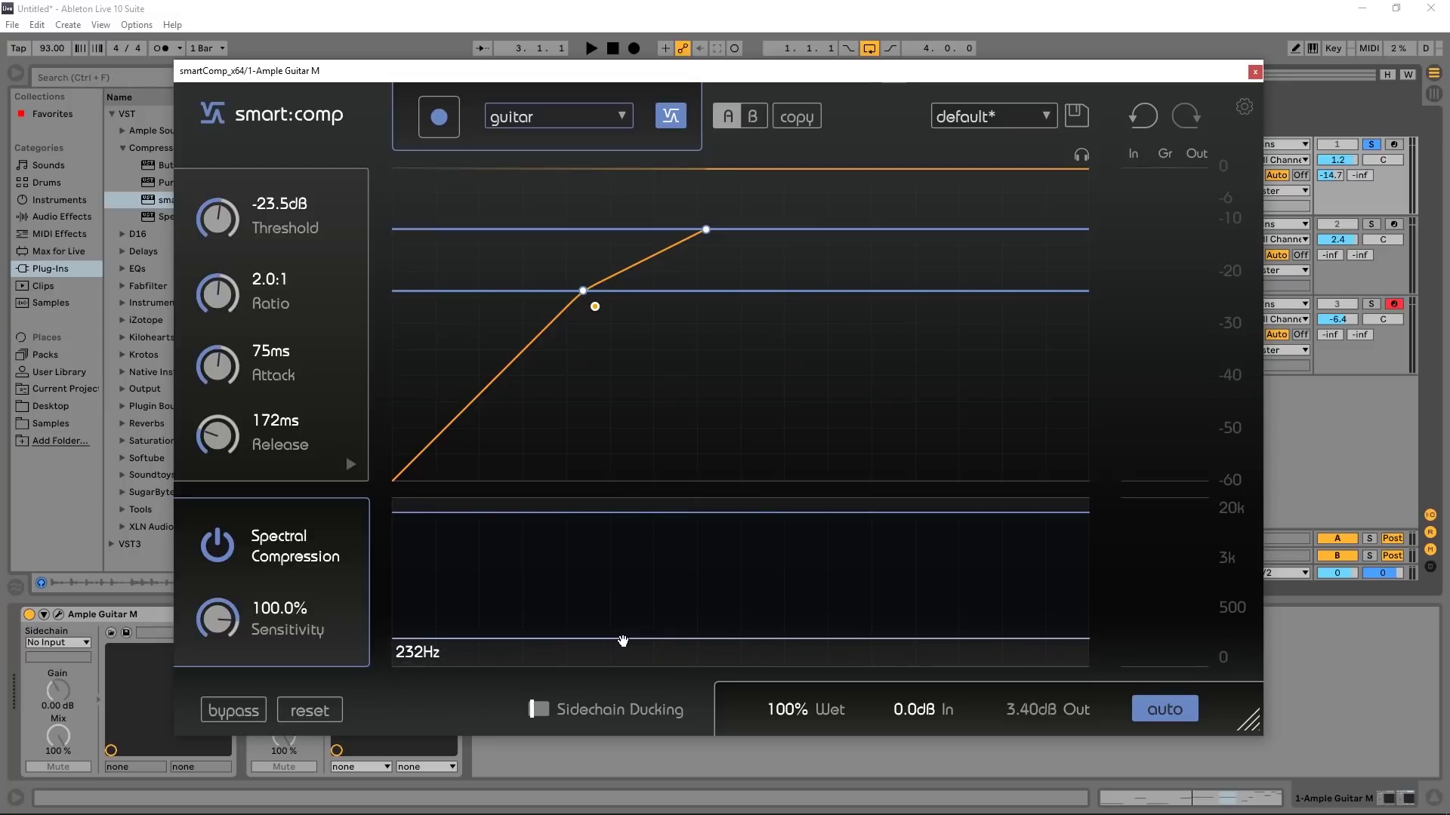
mouse_move(615, 516)
mouse_down()
mouse_move(628, 524)
mouse_move(627, 495)
mouse_up()
Step: During playback, raise the band's lower limit to 2.2kHz and compare processed against bypassed guitar
key(space)
drag(597, 640, 586, 588)
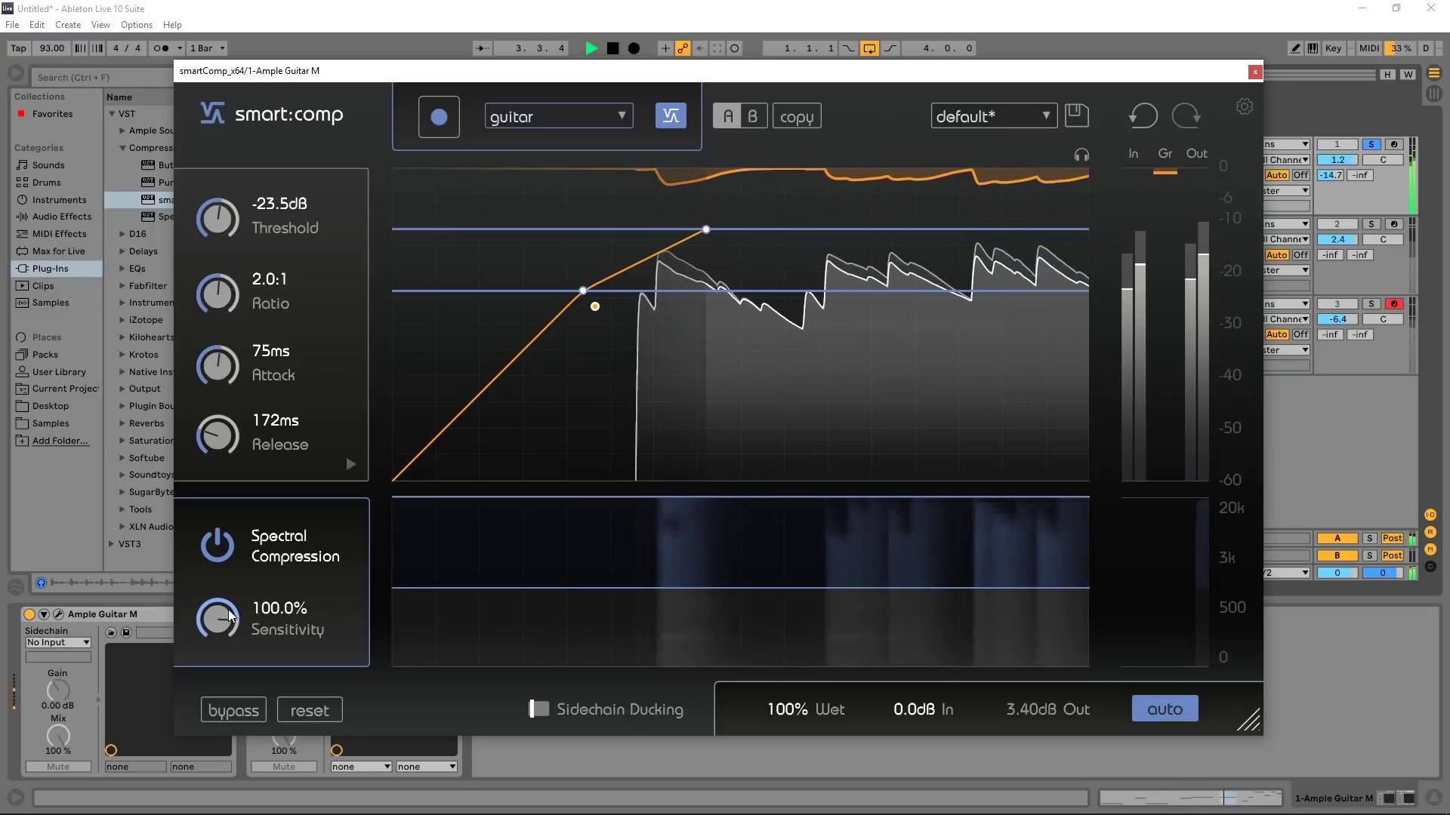
click(237, 715)
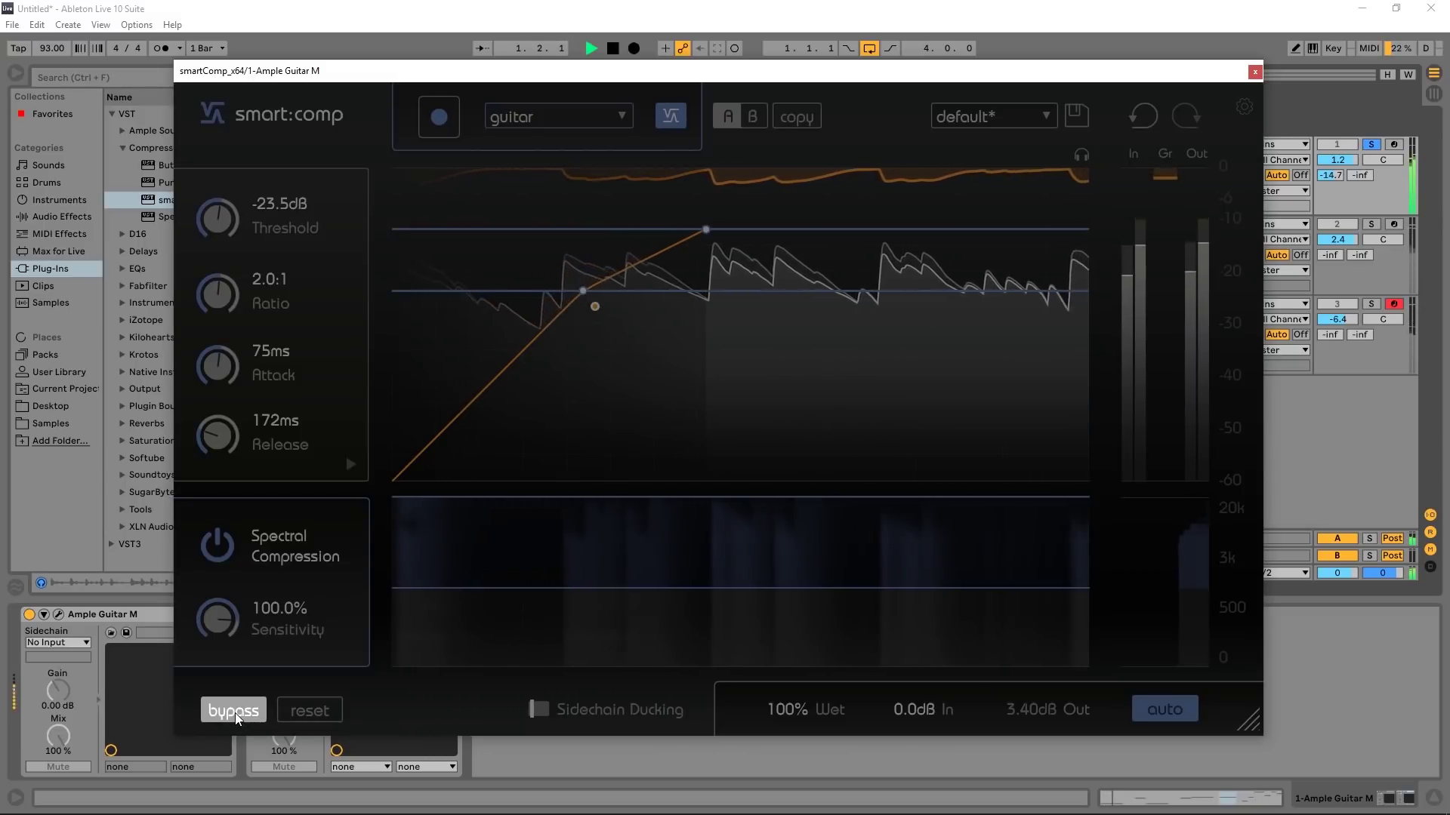
click(234, 713)
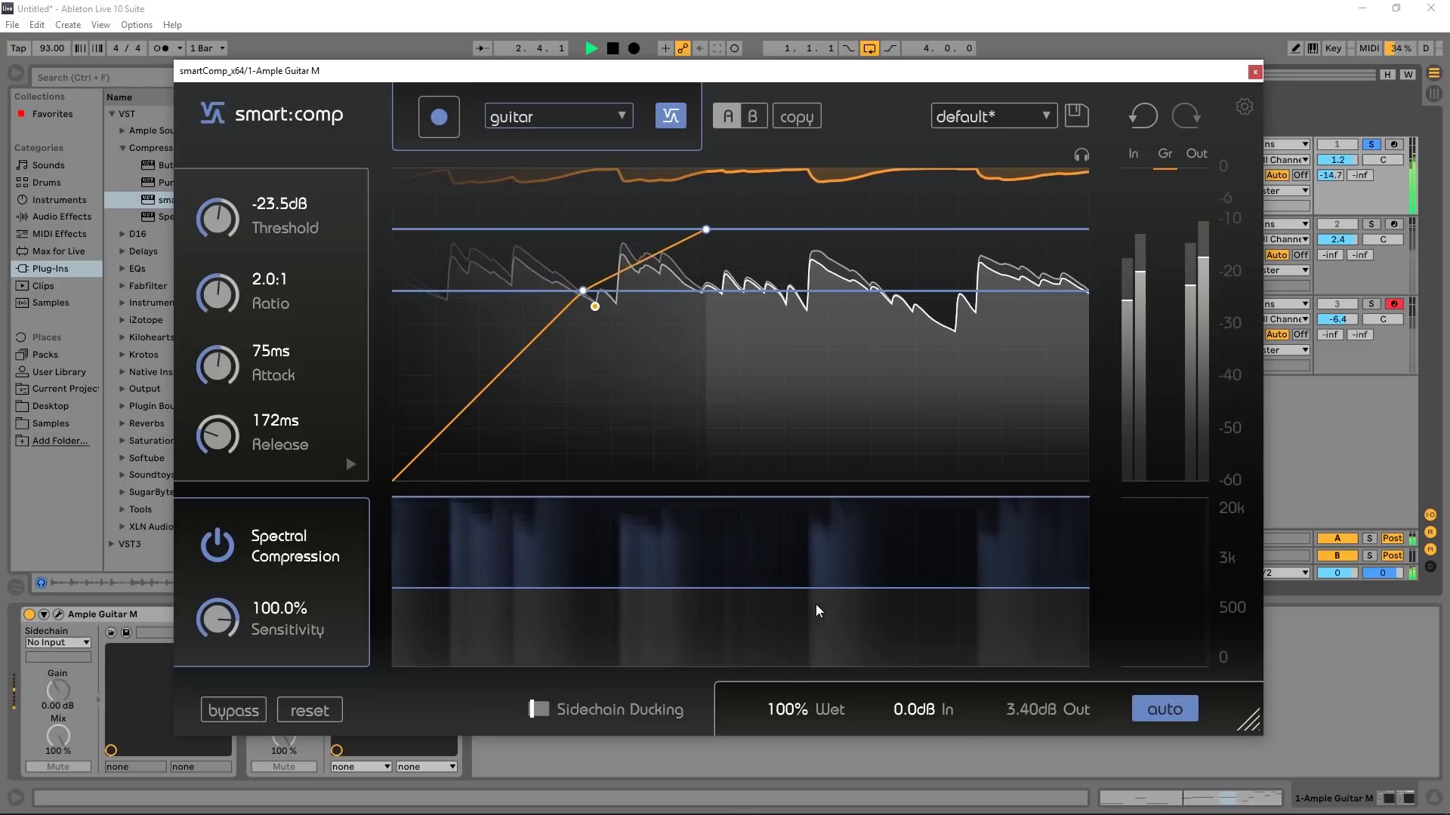
key(space)
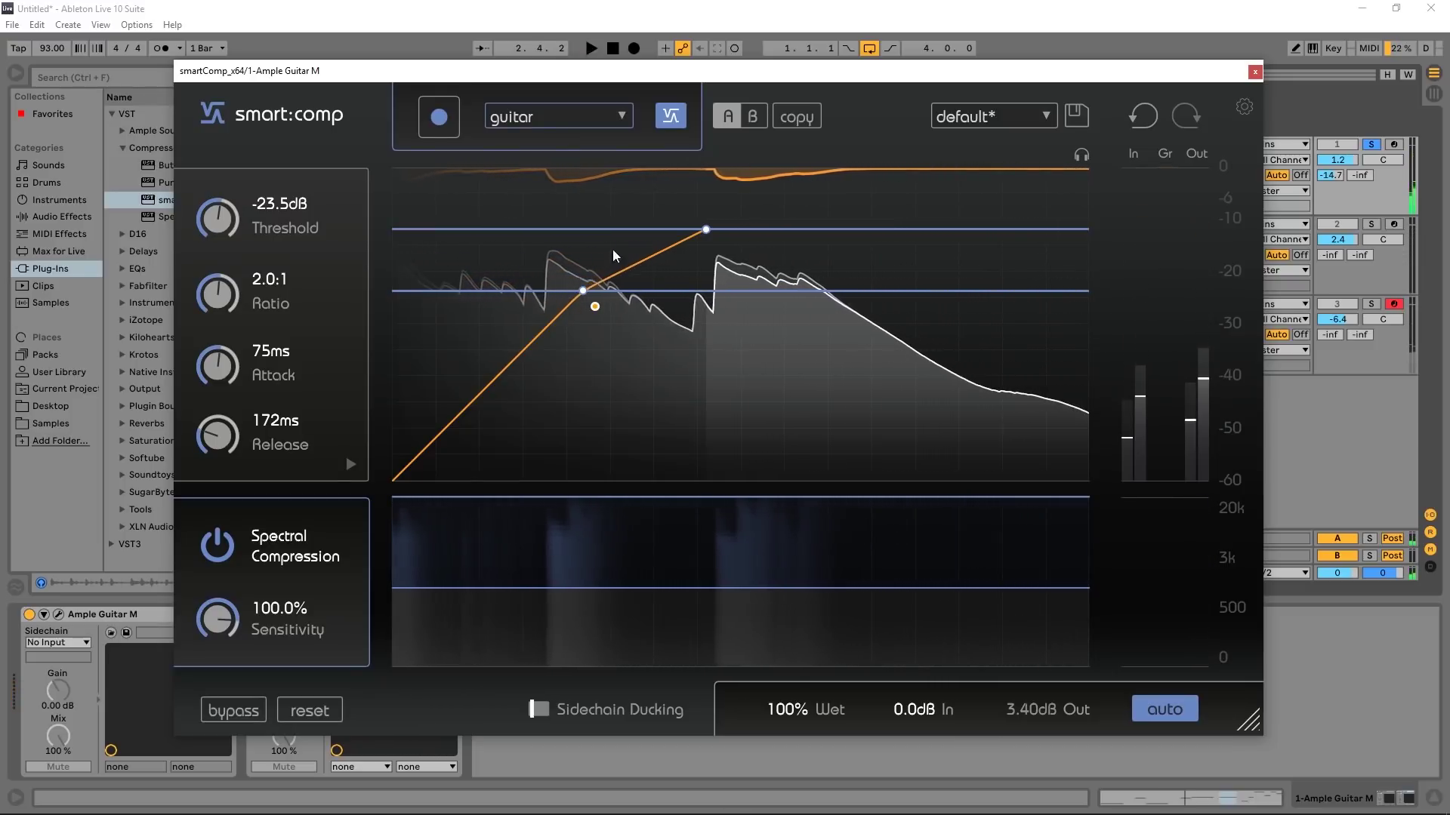
Step: Try 1.5:1 ratio and -30.1dB threshold on slot A against slot B, leaving sidechain ducking off
click(759, 123)
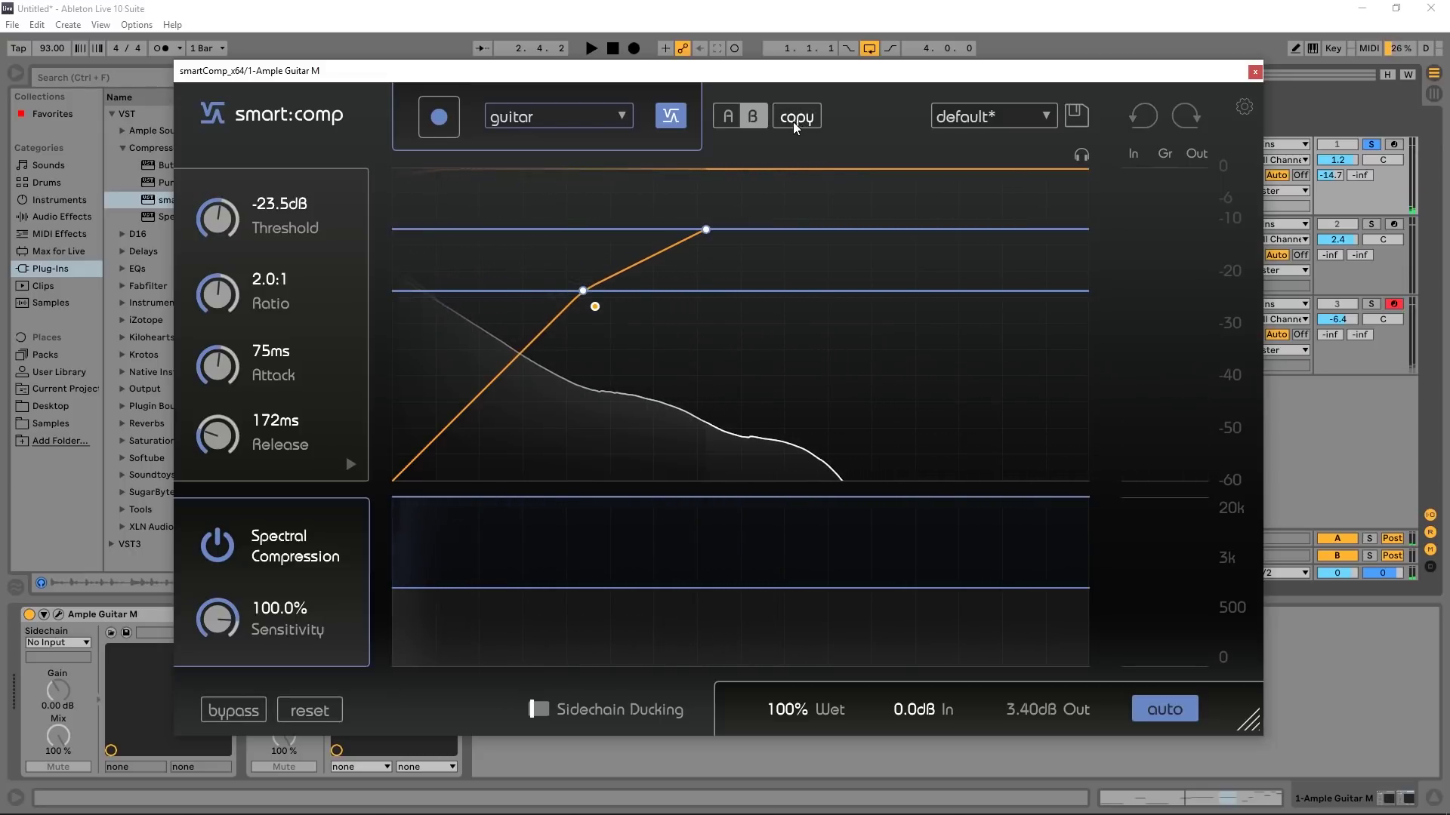
click(726, 119)
drag(210, 296, 205, 322)
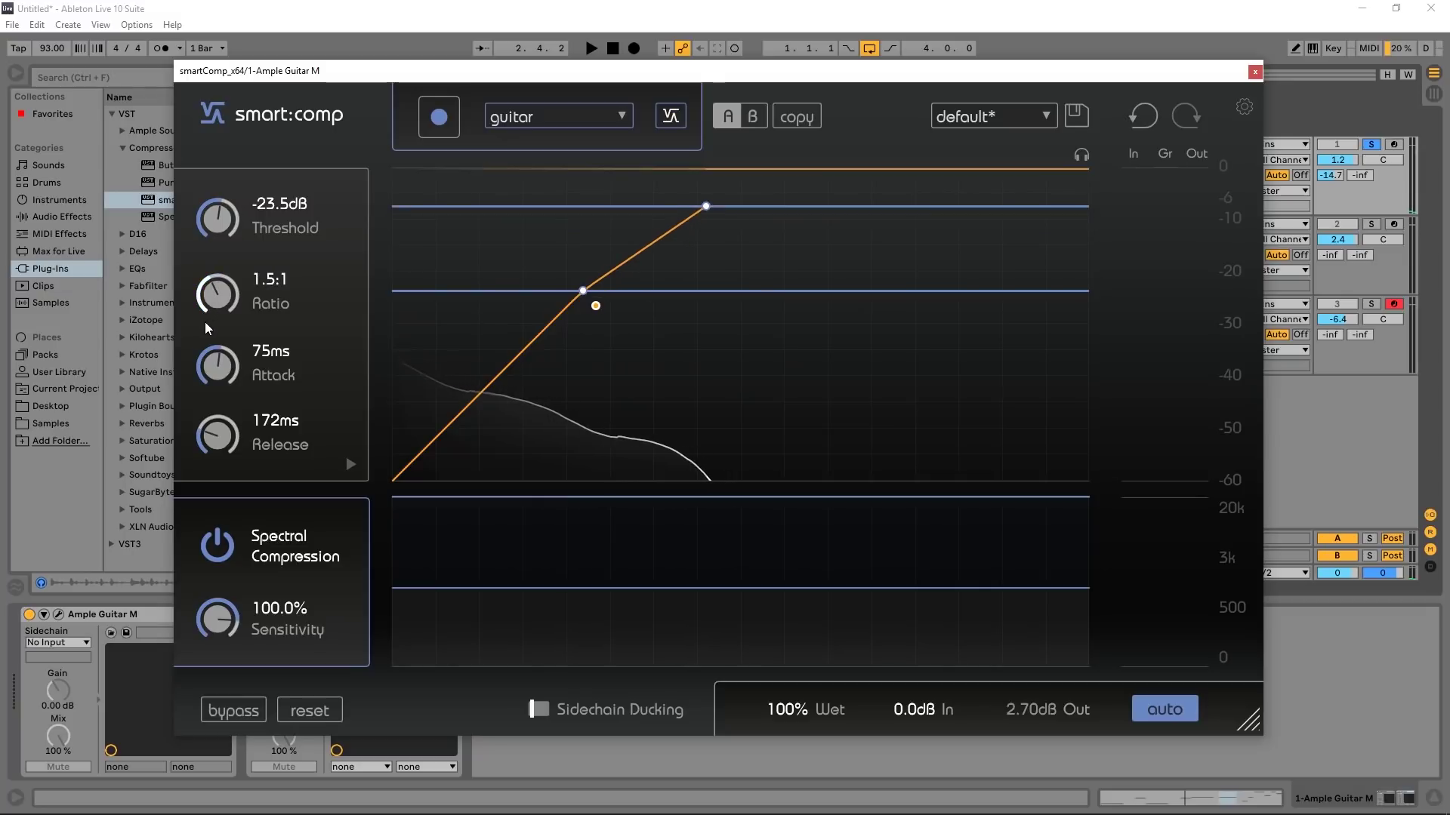
drag(213, 220, 653, 166)
click(756, 119)
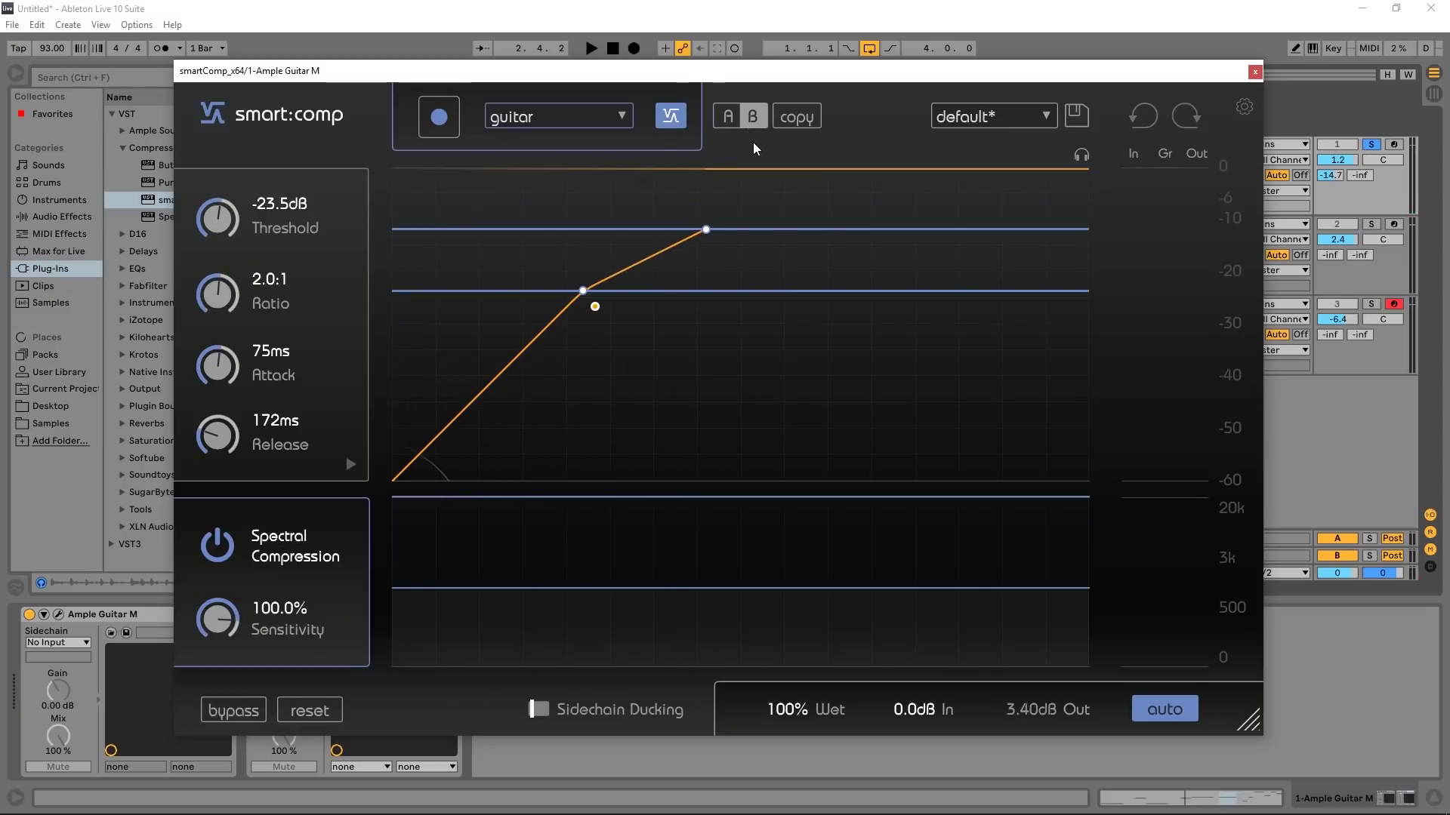
click(543, 711)
click(544, 712)
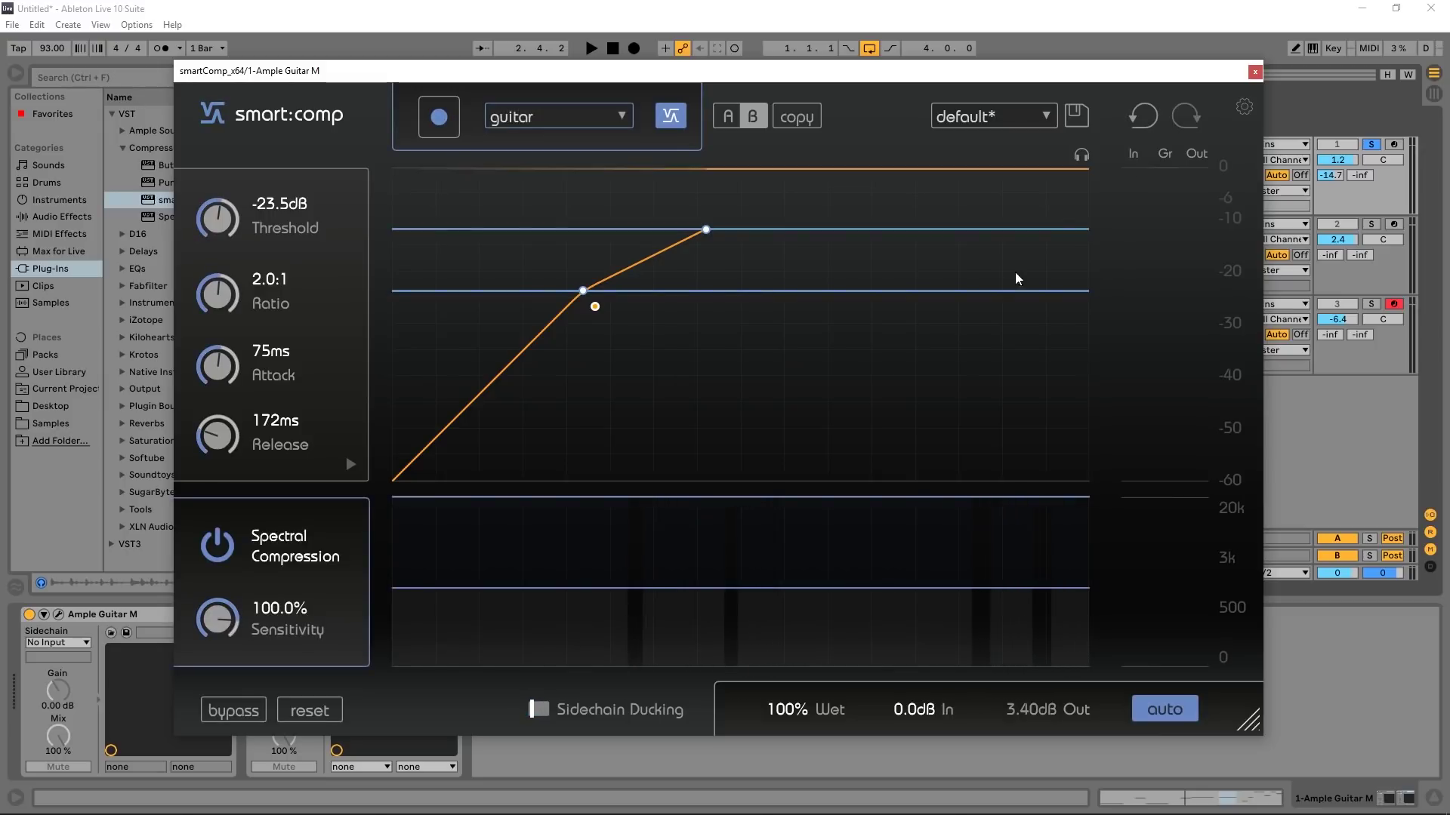
Step: Restore the guitar smart:comp's defaults, then solo the drums track and start playback
click(327, 710)
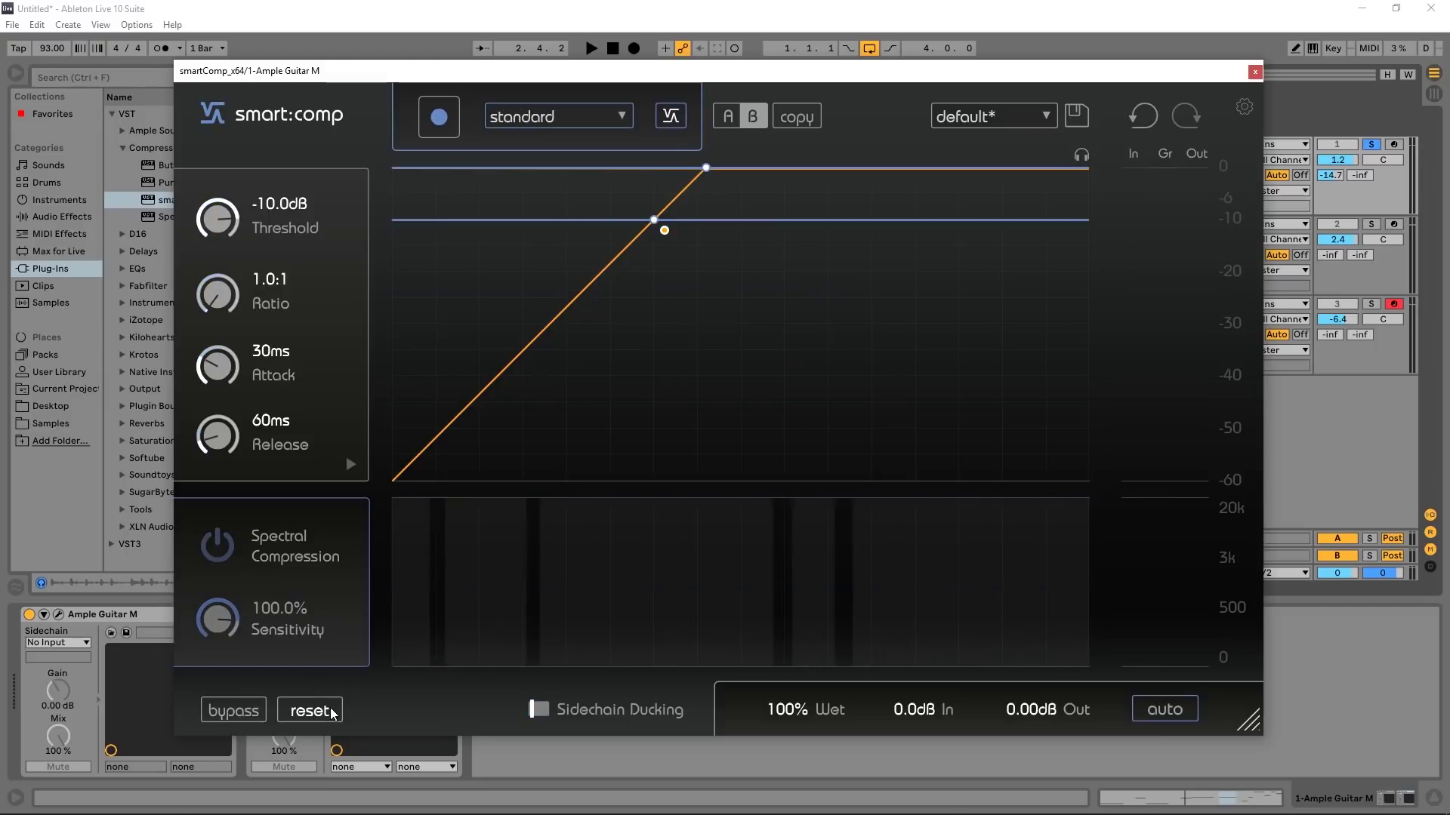
click(1254, 72)
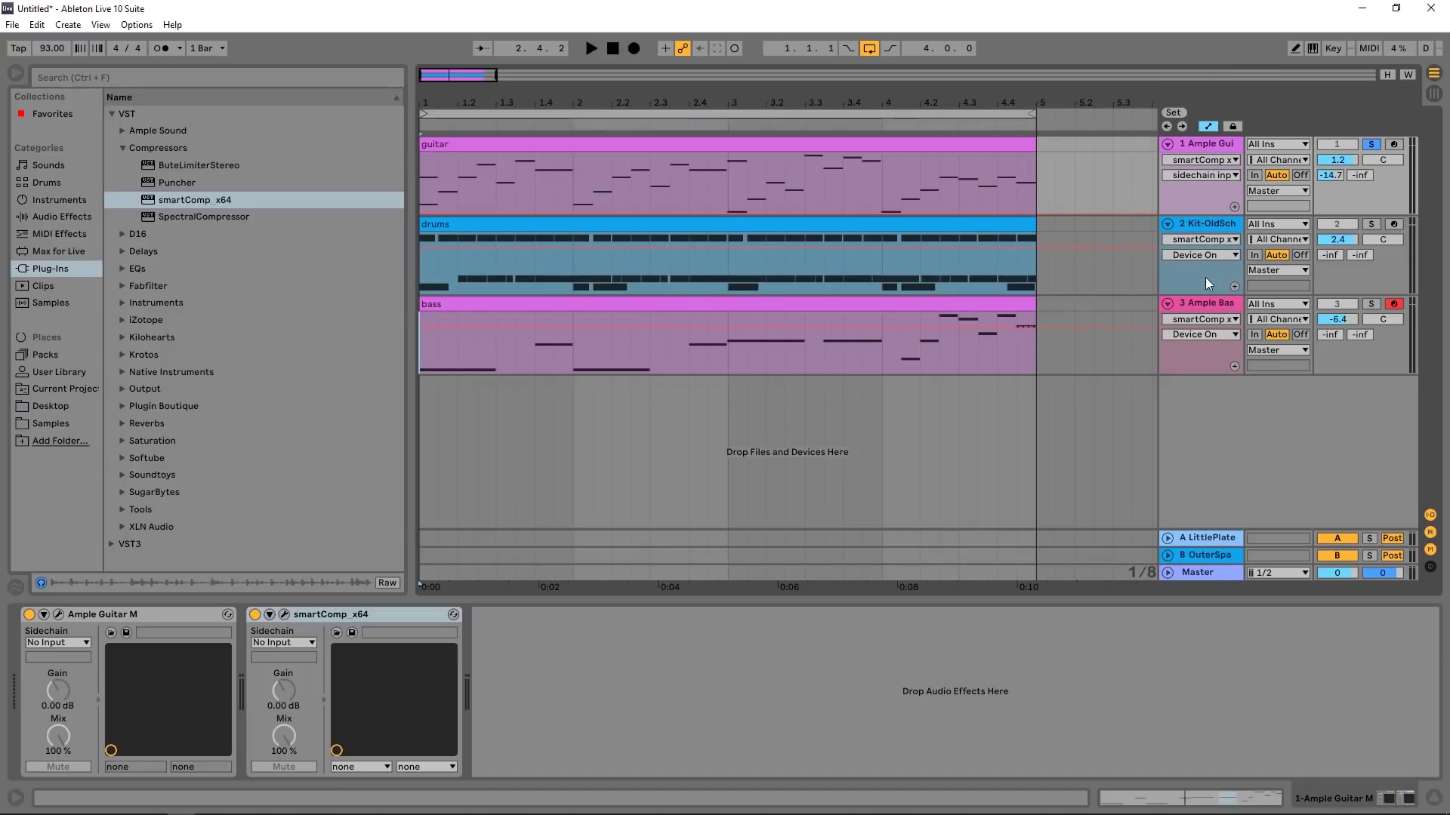
click(1205, 255)
click(1210, 225)
click(1371, 224)
key(space)
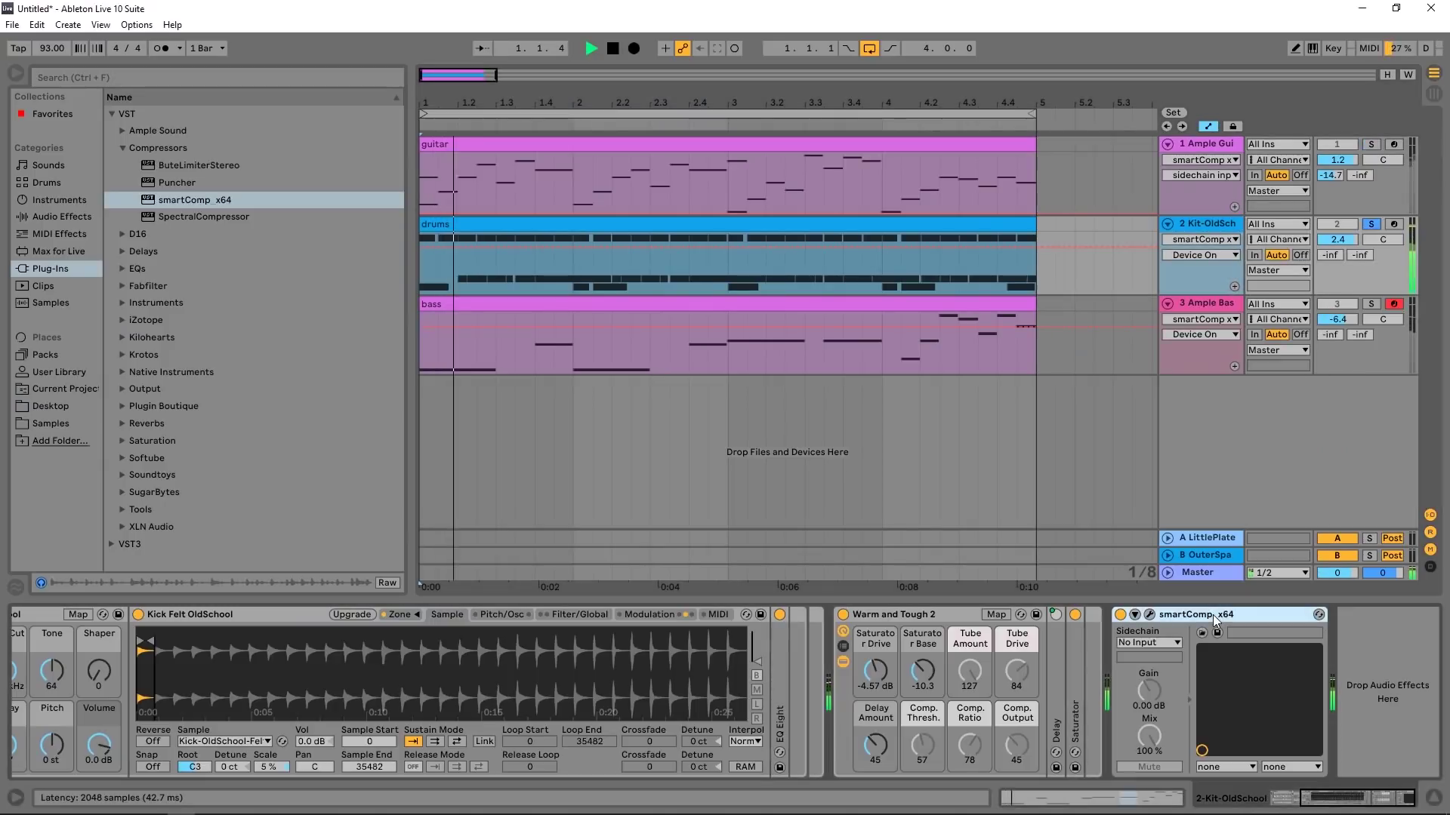
Step: Replace the drums track's existing compressor with a freshly loaded smart:comp x64
key(Delete)
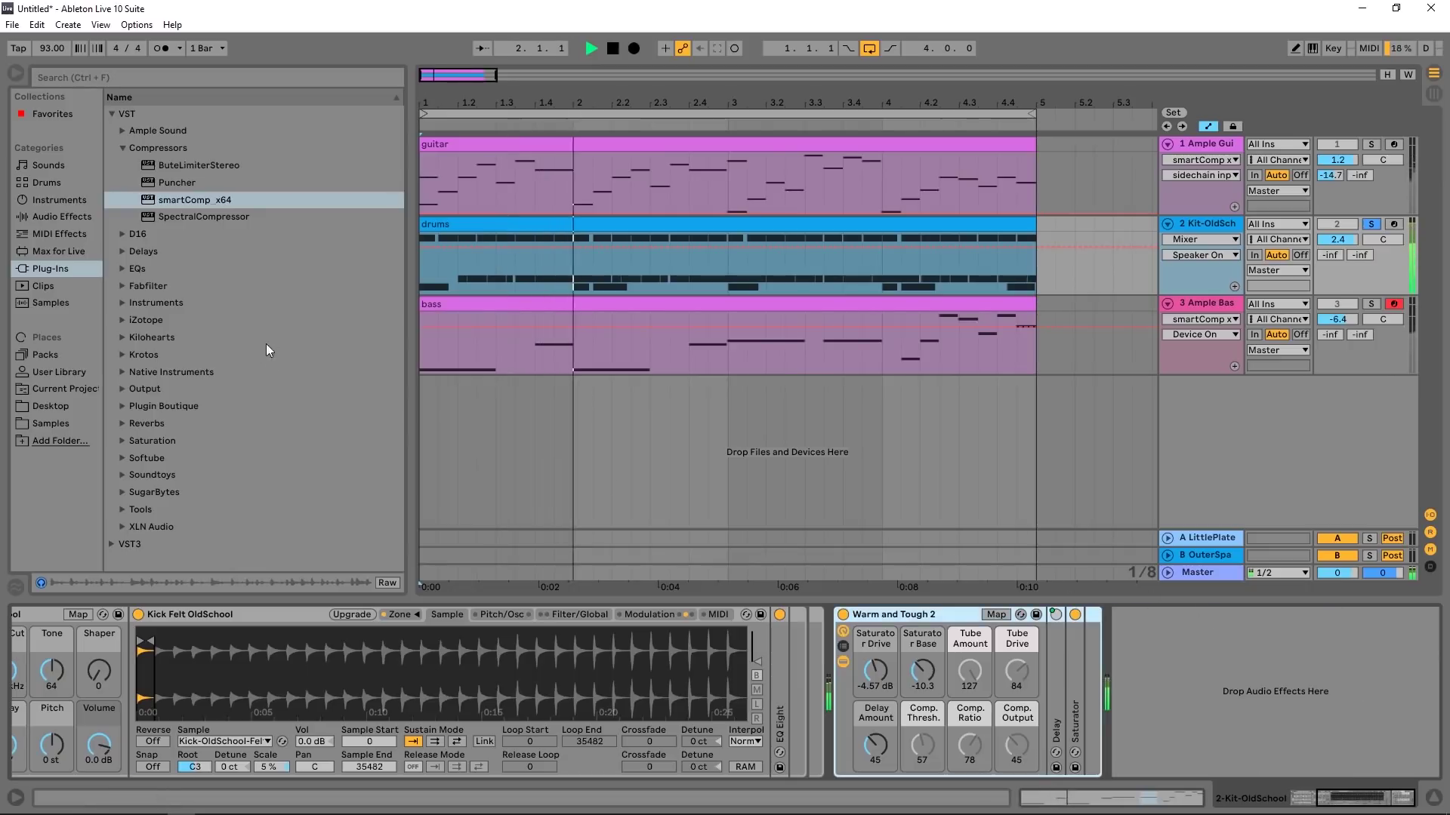
drag(179, 182, 263, 209)
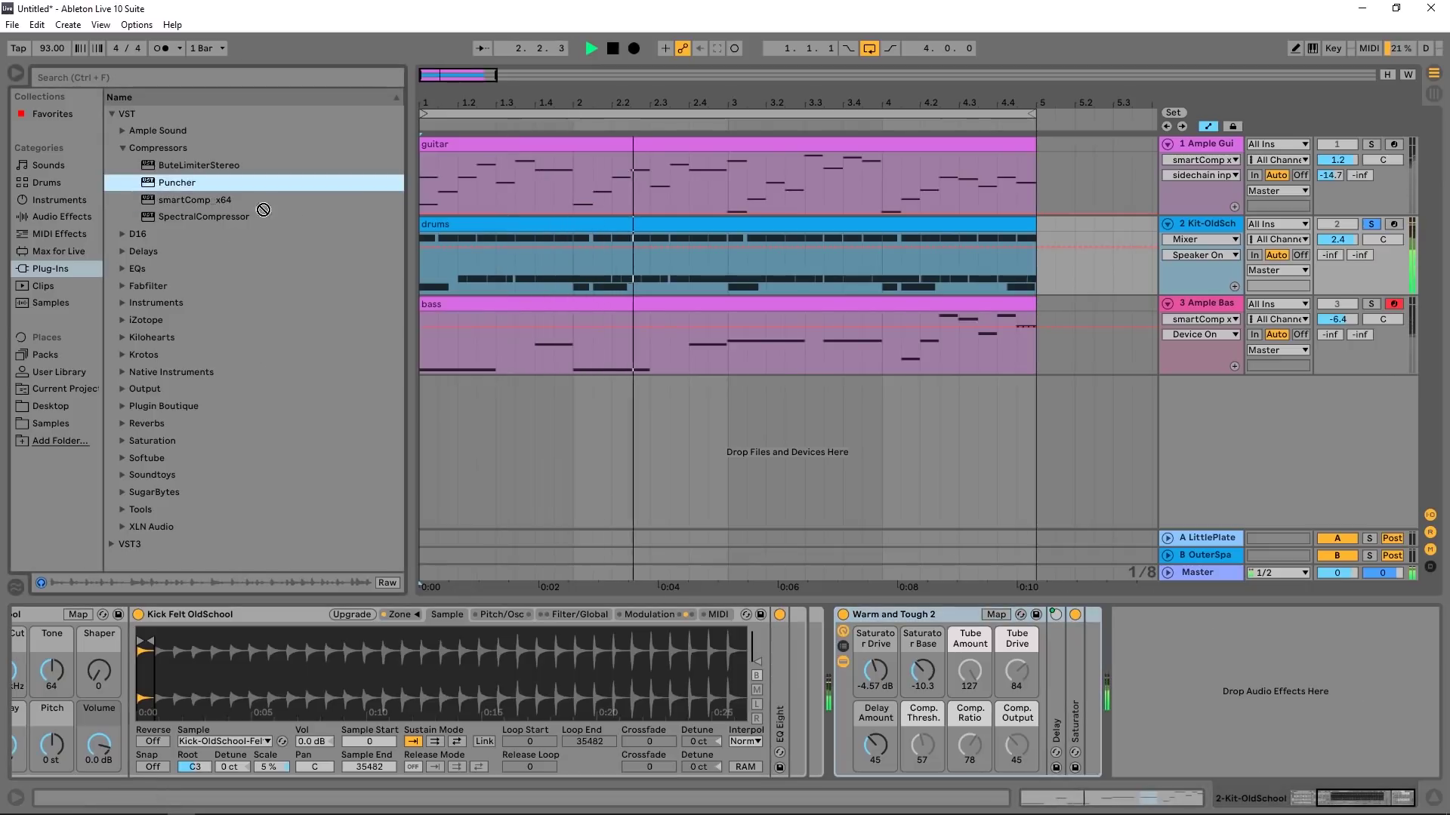
double_click(158, 201)
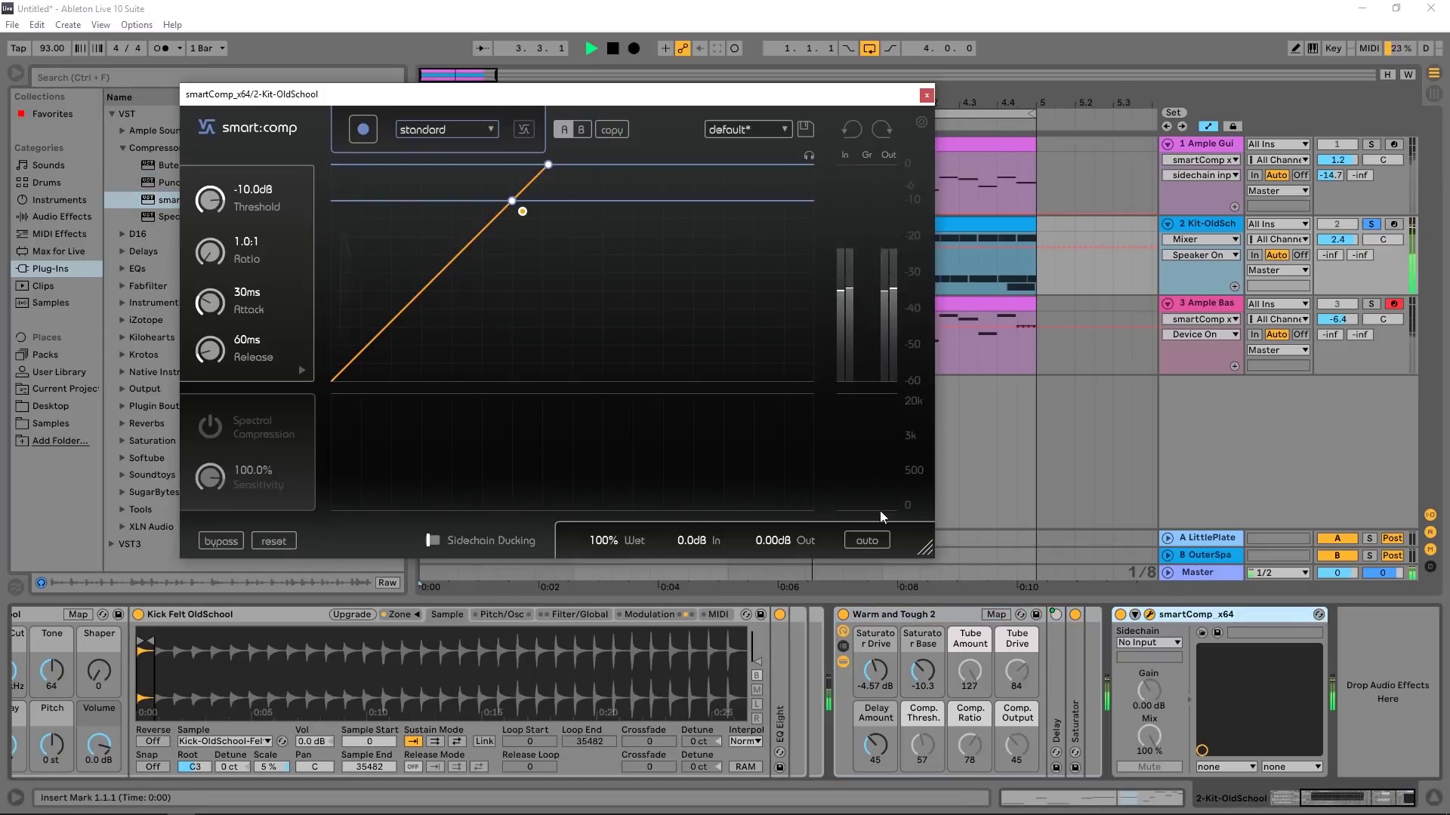
Step: Let smart:comp learn the drums using the 'drums' profile, then compare it against bypass
drag(925, 548, 1250, 746)
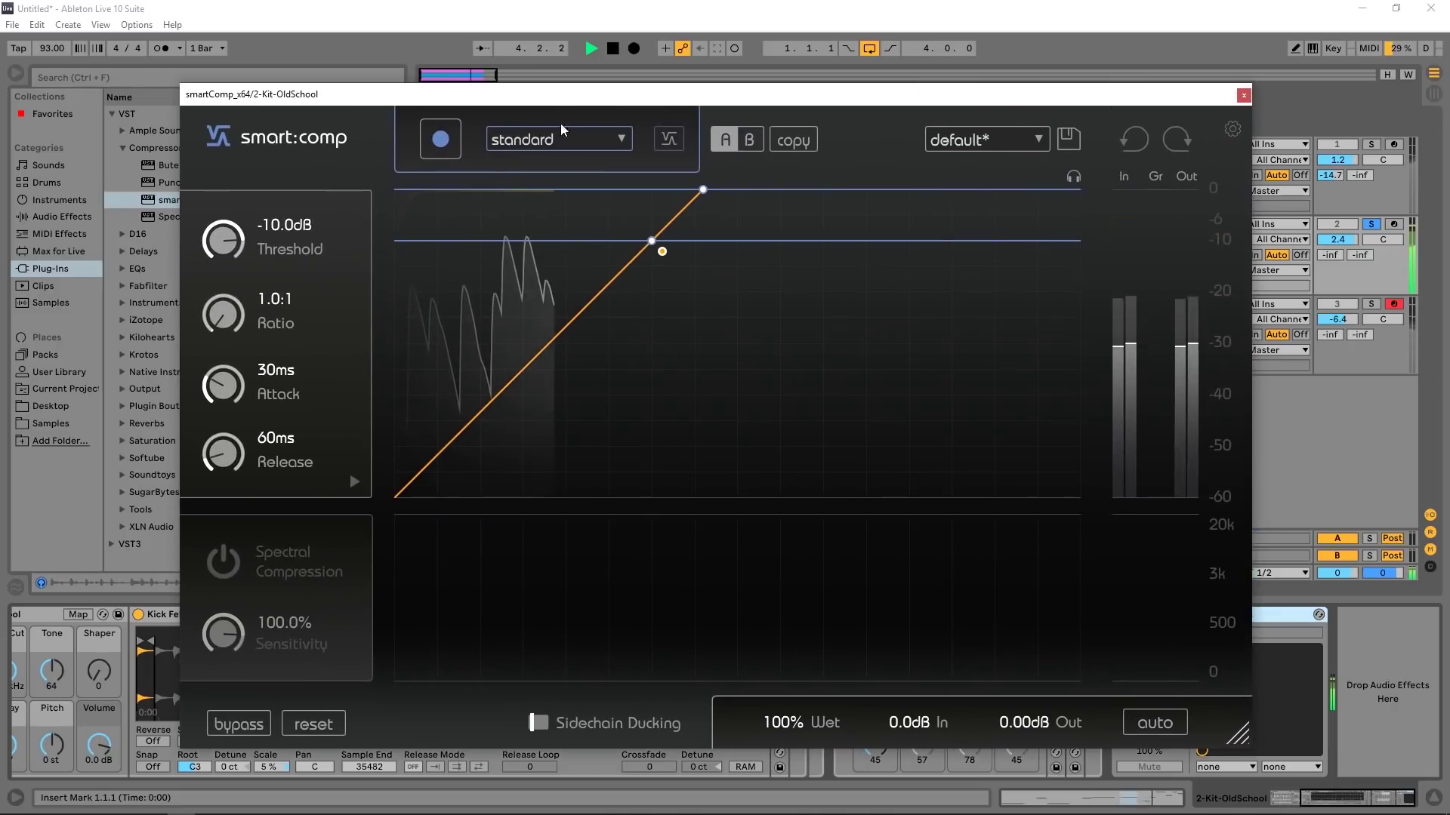
click(518, 138)
click(514, 186)
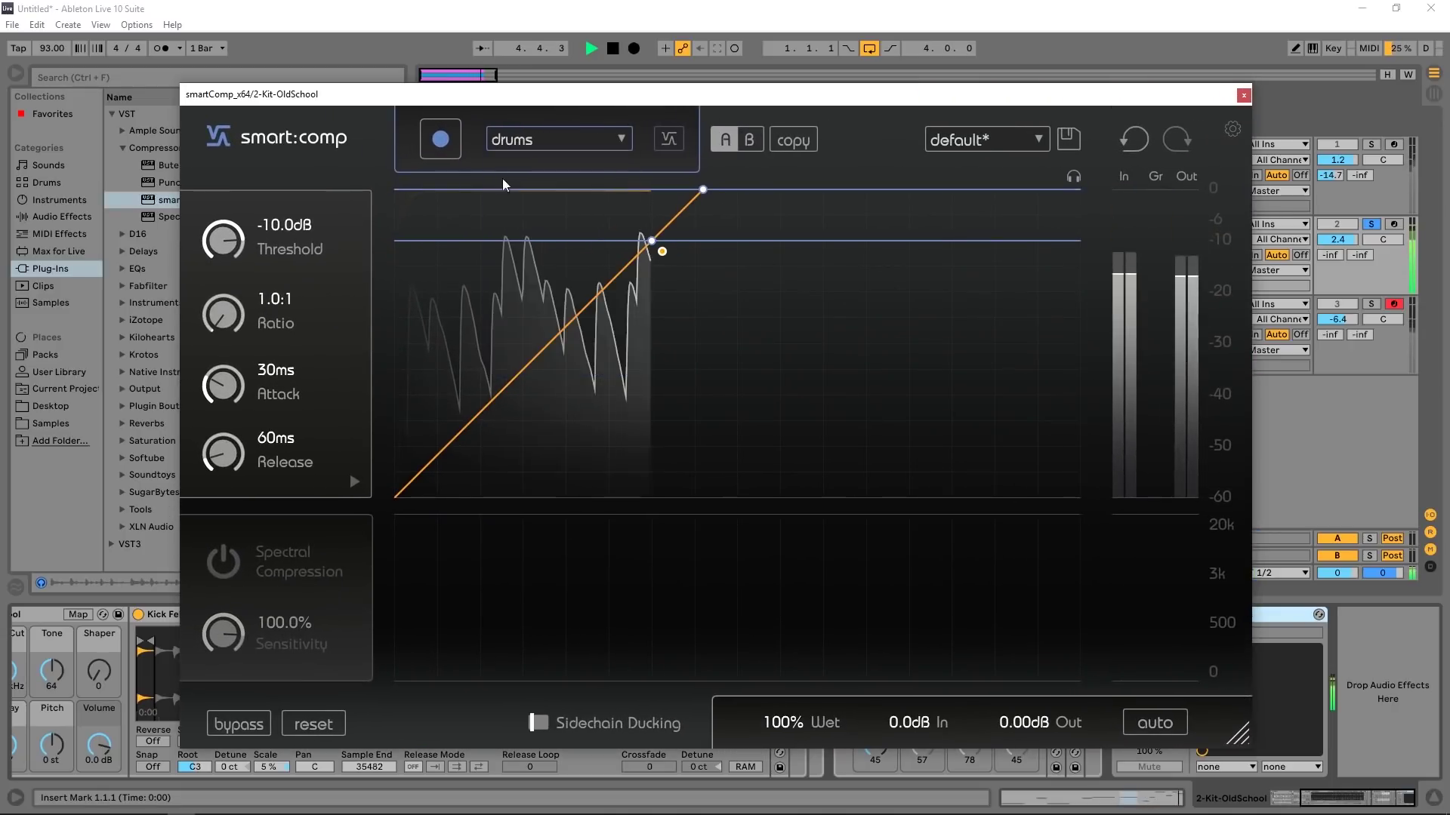
click(453, 151)
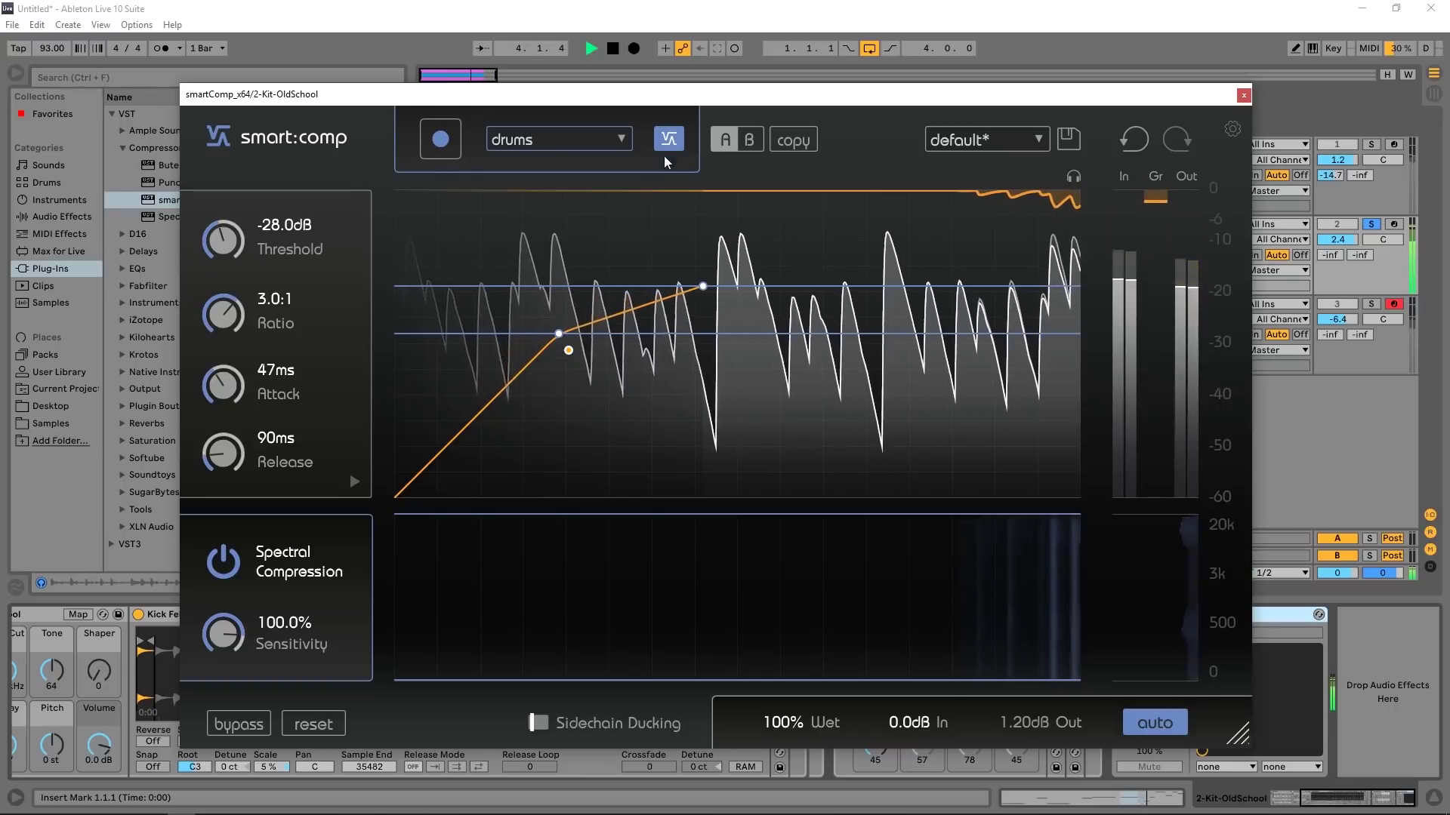
click(230, 726)
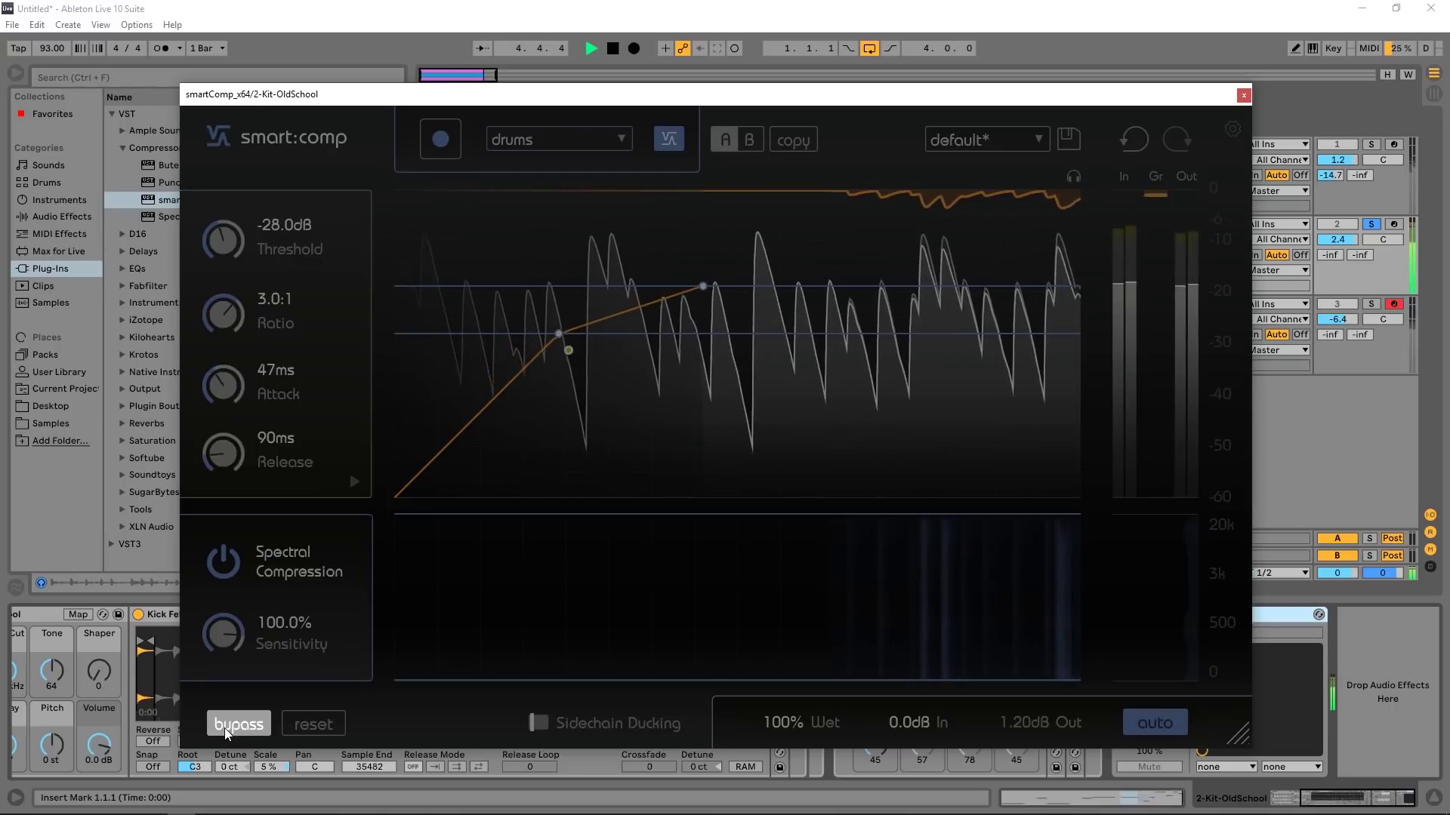
click(230, 726)
Step: Set attack to 87ms, bend the attack curve to 0.66, and lengthen release to 363ms
drag(223, 386, 233, 361)
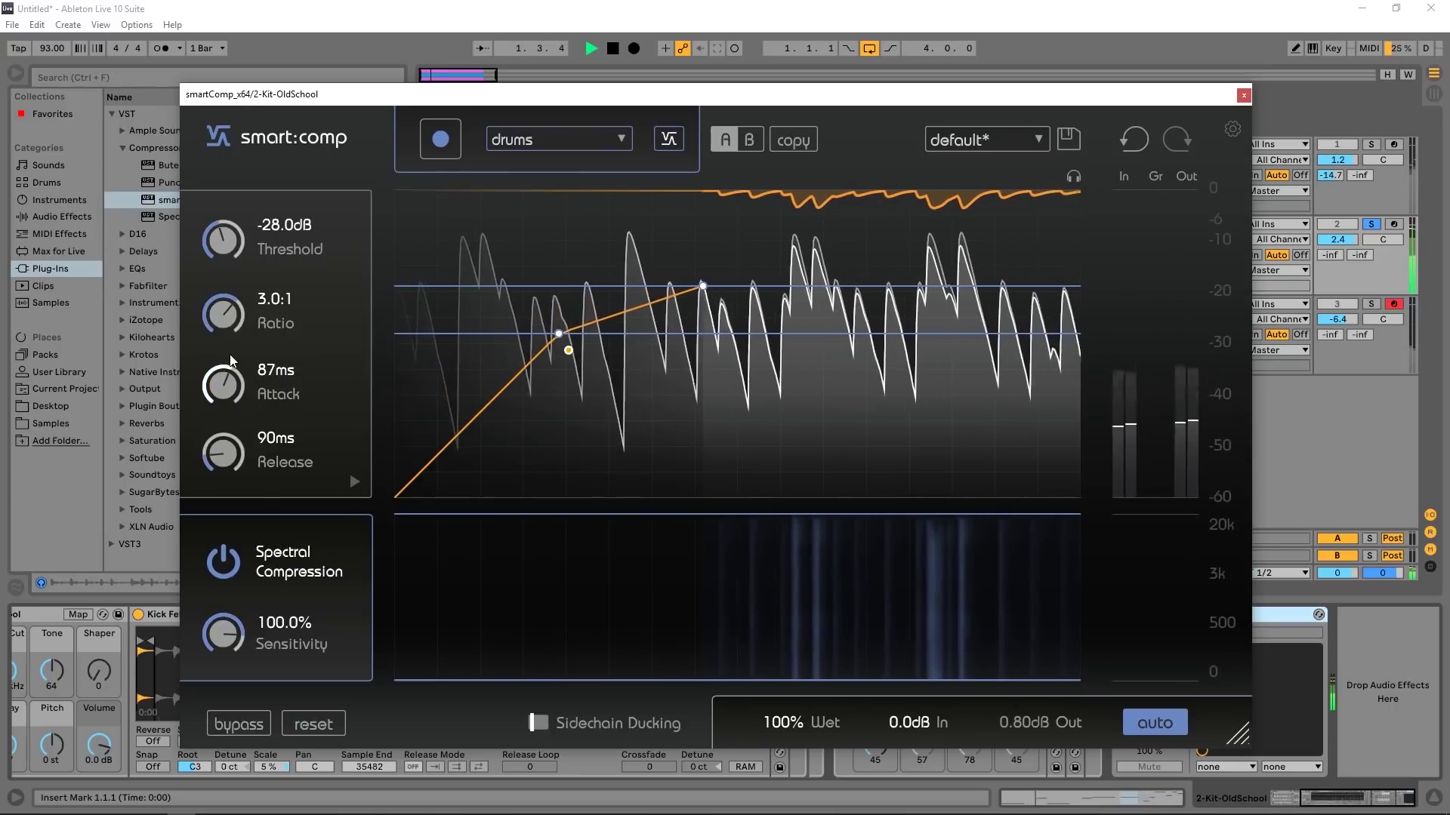
click(357, 483)
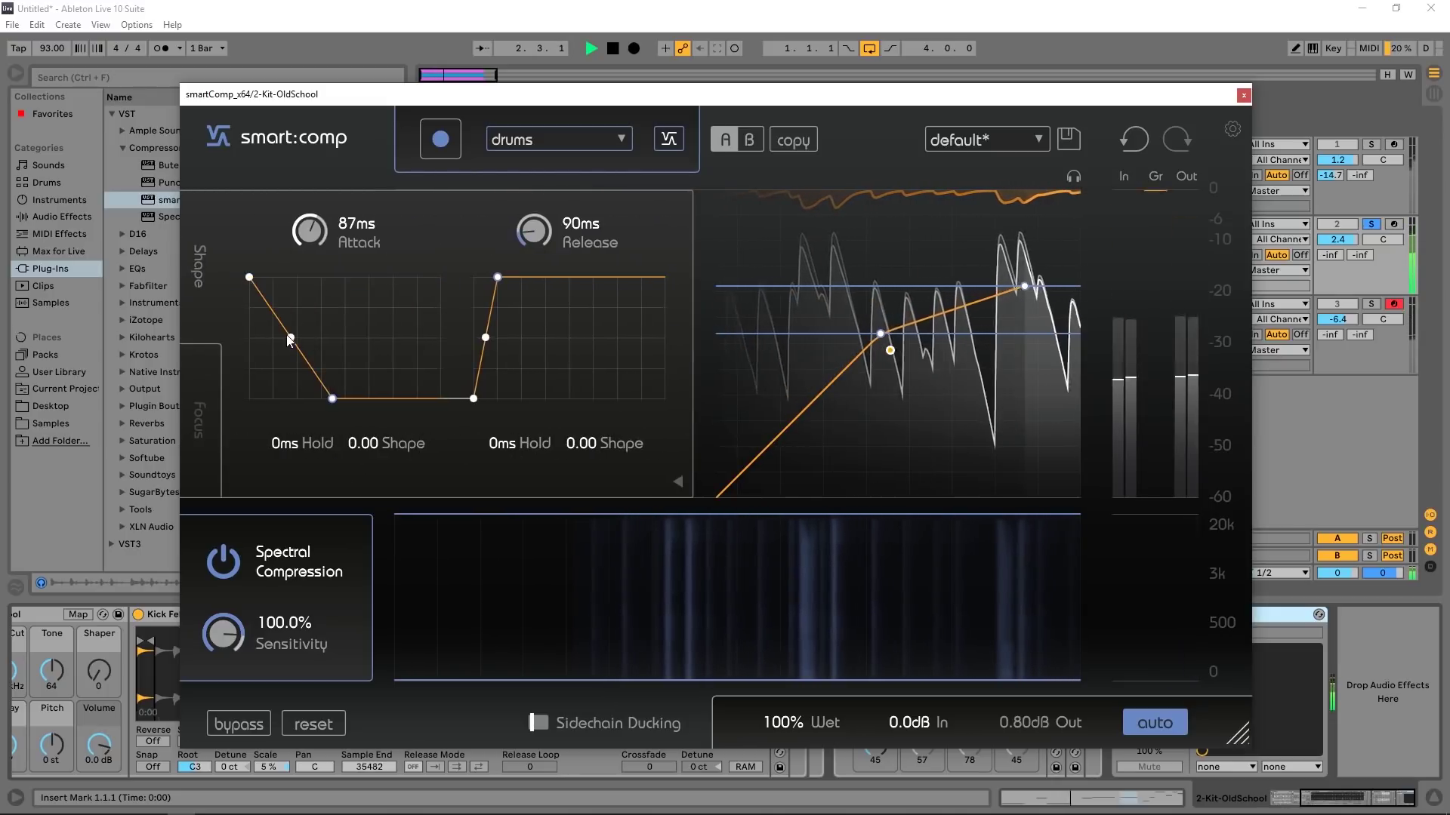
drag(289, 342, 307, 315)
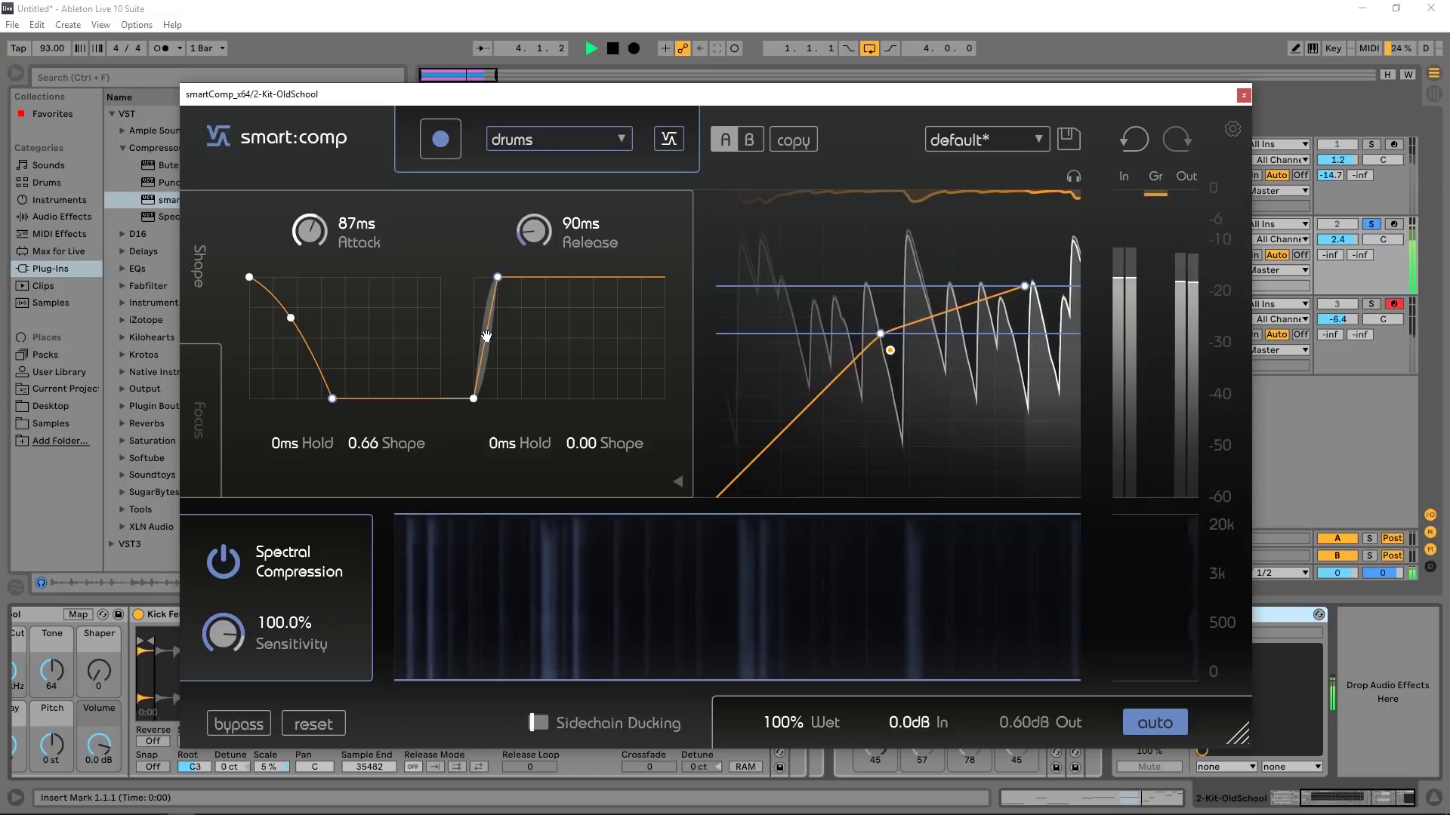
drag(485, 335, 532, 335)
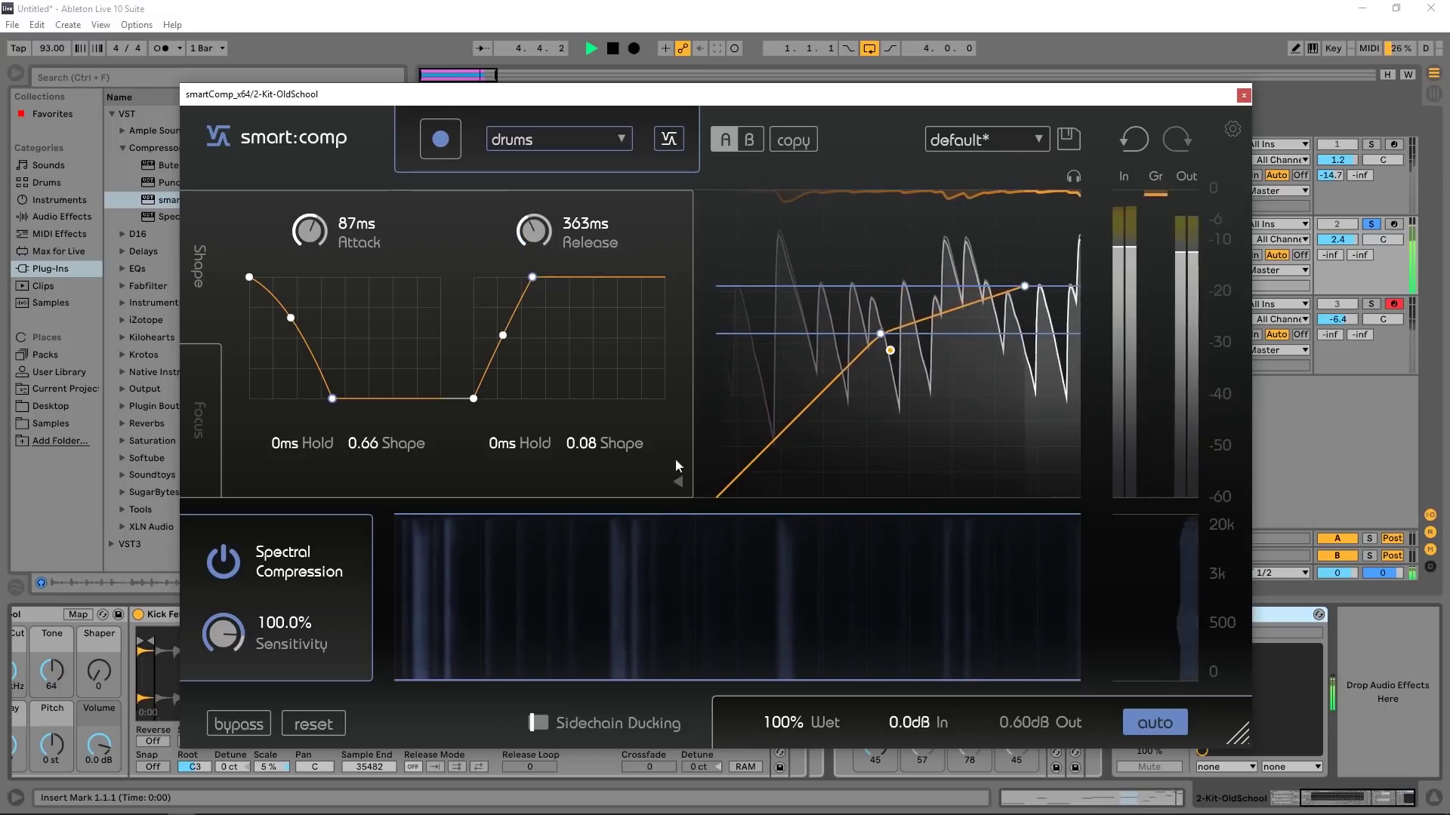
click(678, 481)
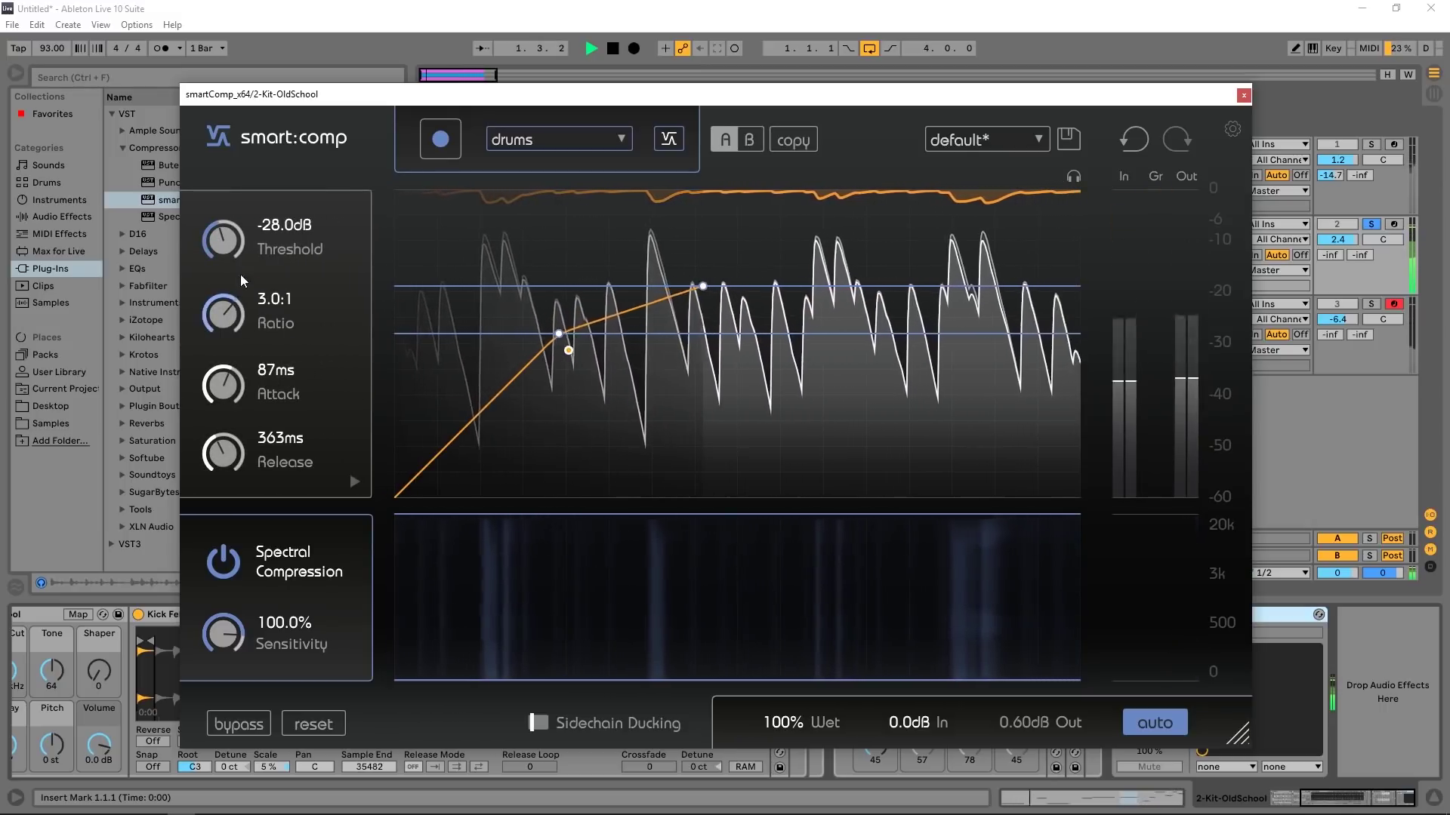
Step: Lower the drum compressor's threshold to -30.6dB and compare it against bypass
drag(224, 233, 227, 300)
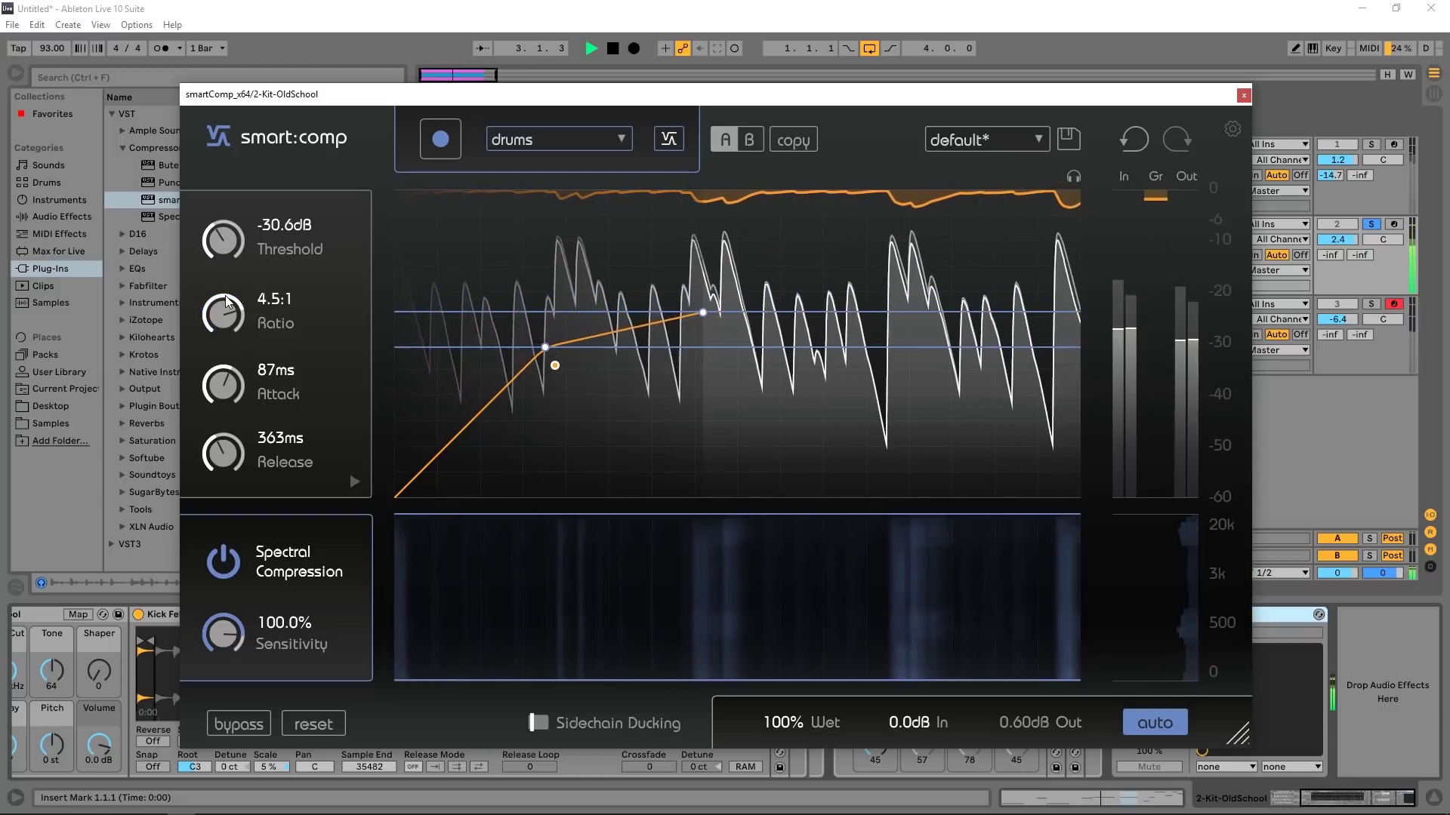
click(228, 729)
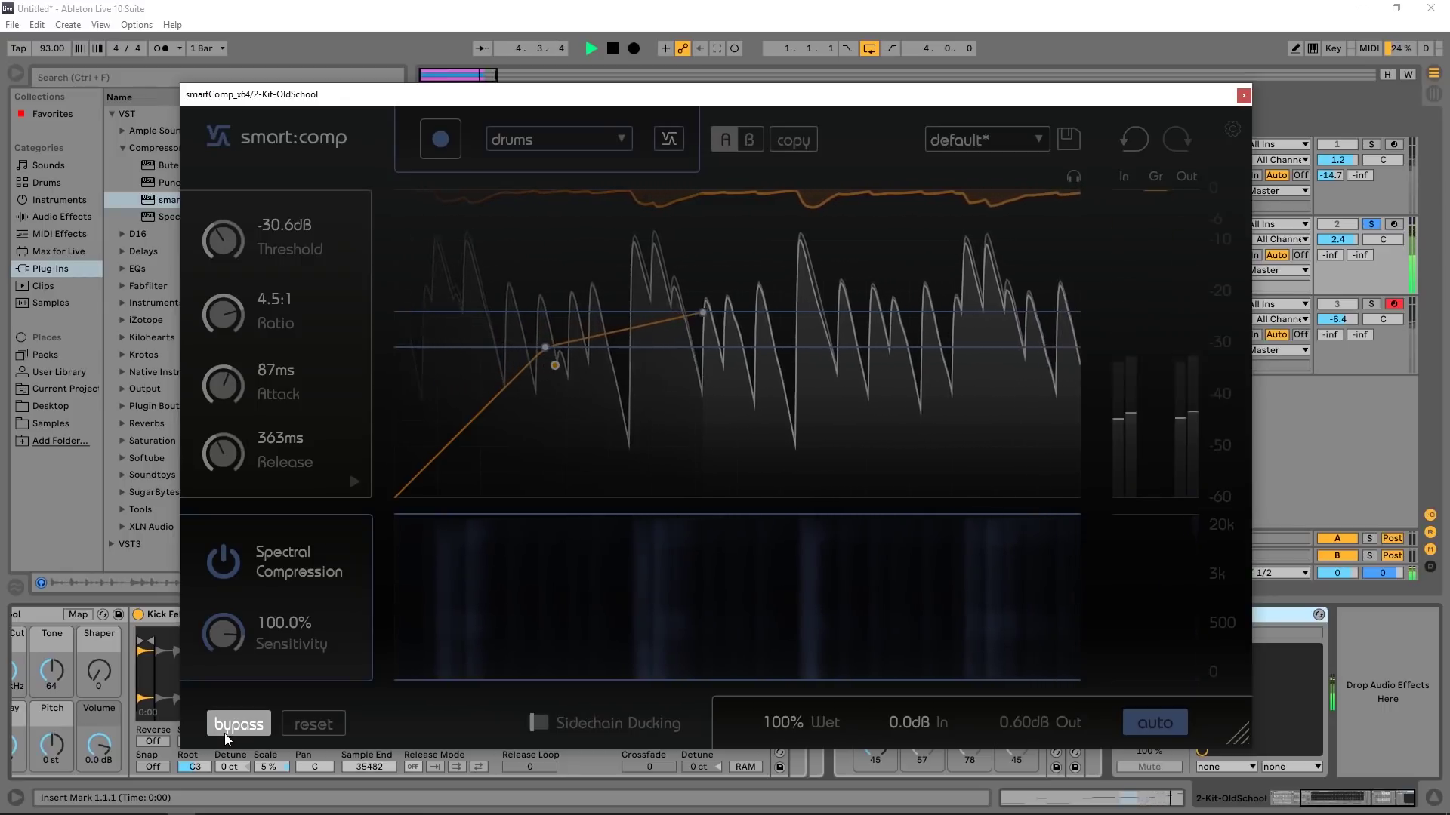
click(224, 732)
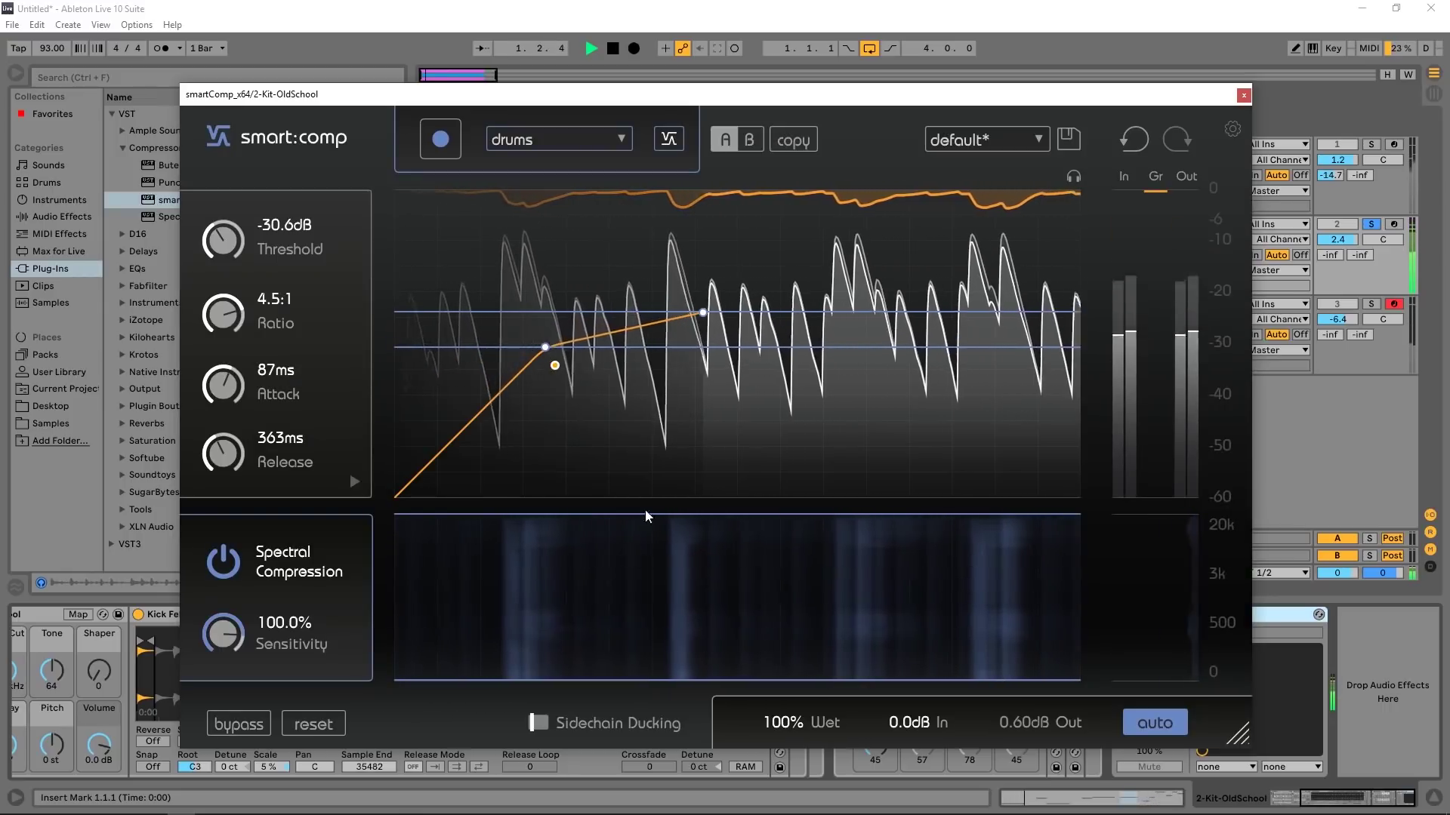
Step: Raise the spectral low limit to 160Hz, settle attack at 88ms, and A/B with bypass
drag(562, 679, 564, 661)
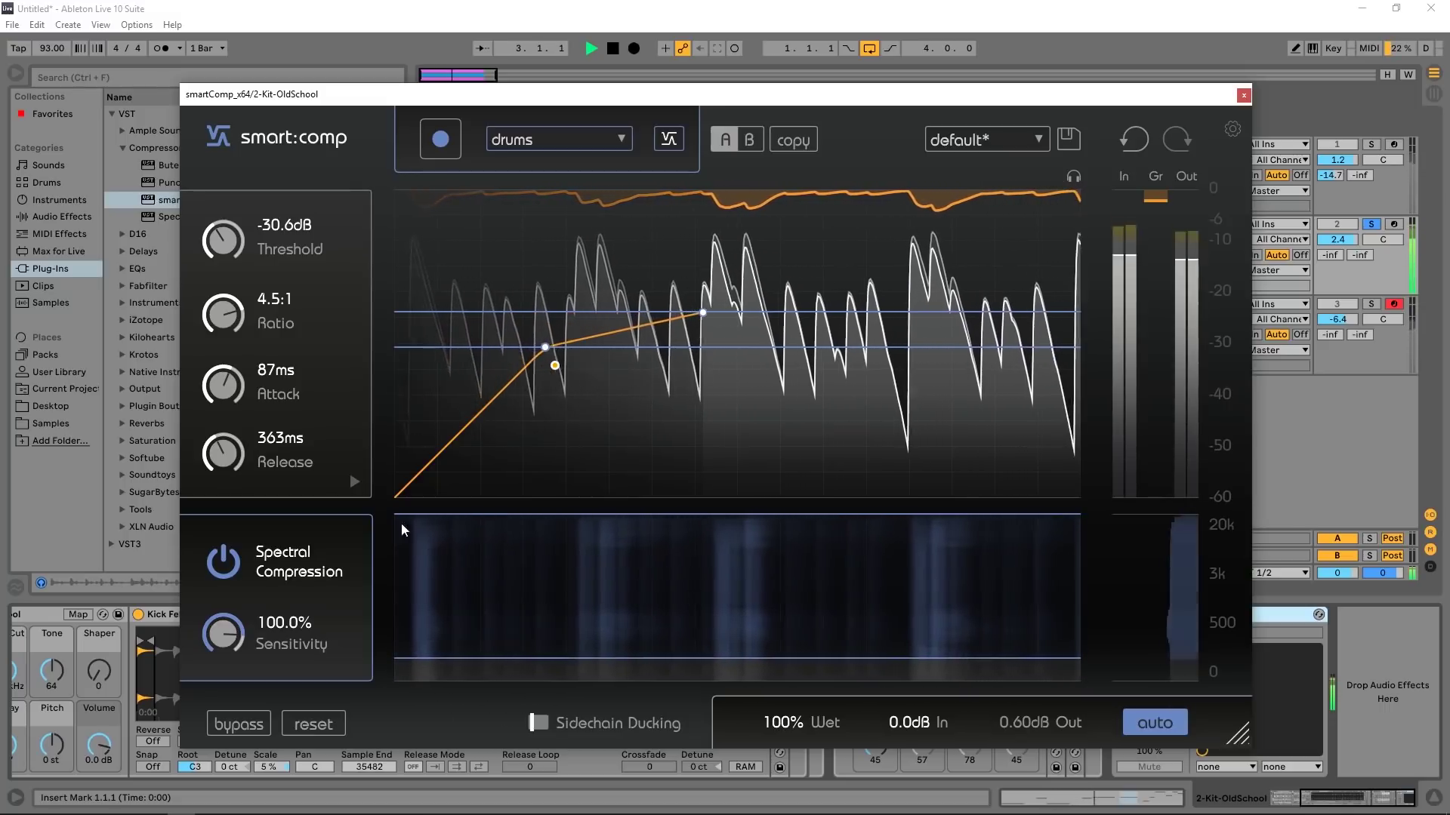
drag(224, 401, 227, 472)
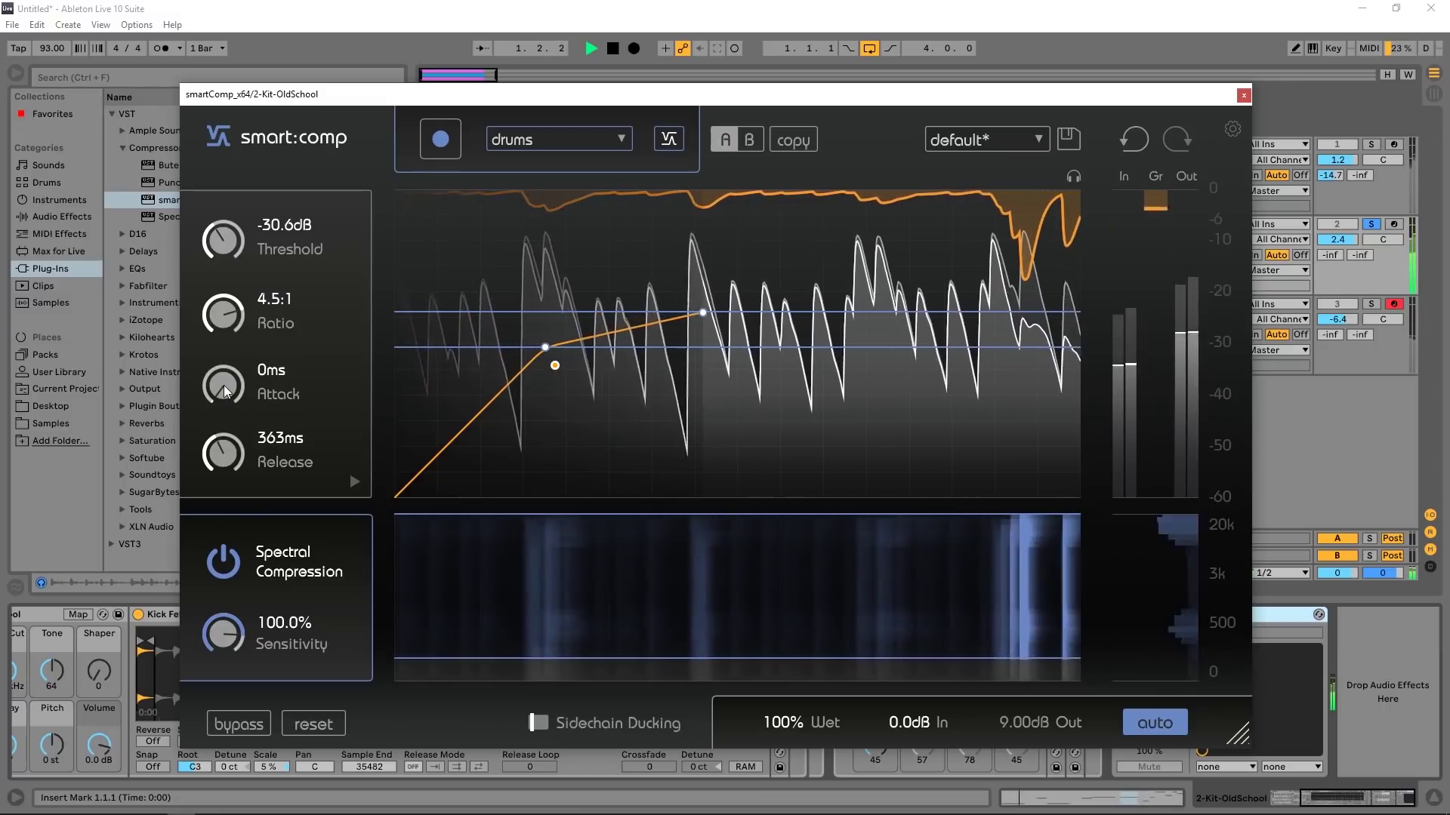
drag(225, 394, 225, 286)
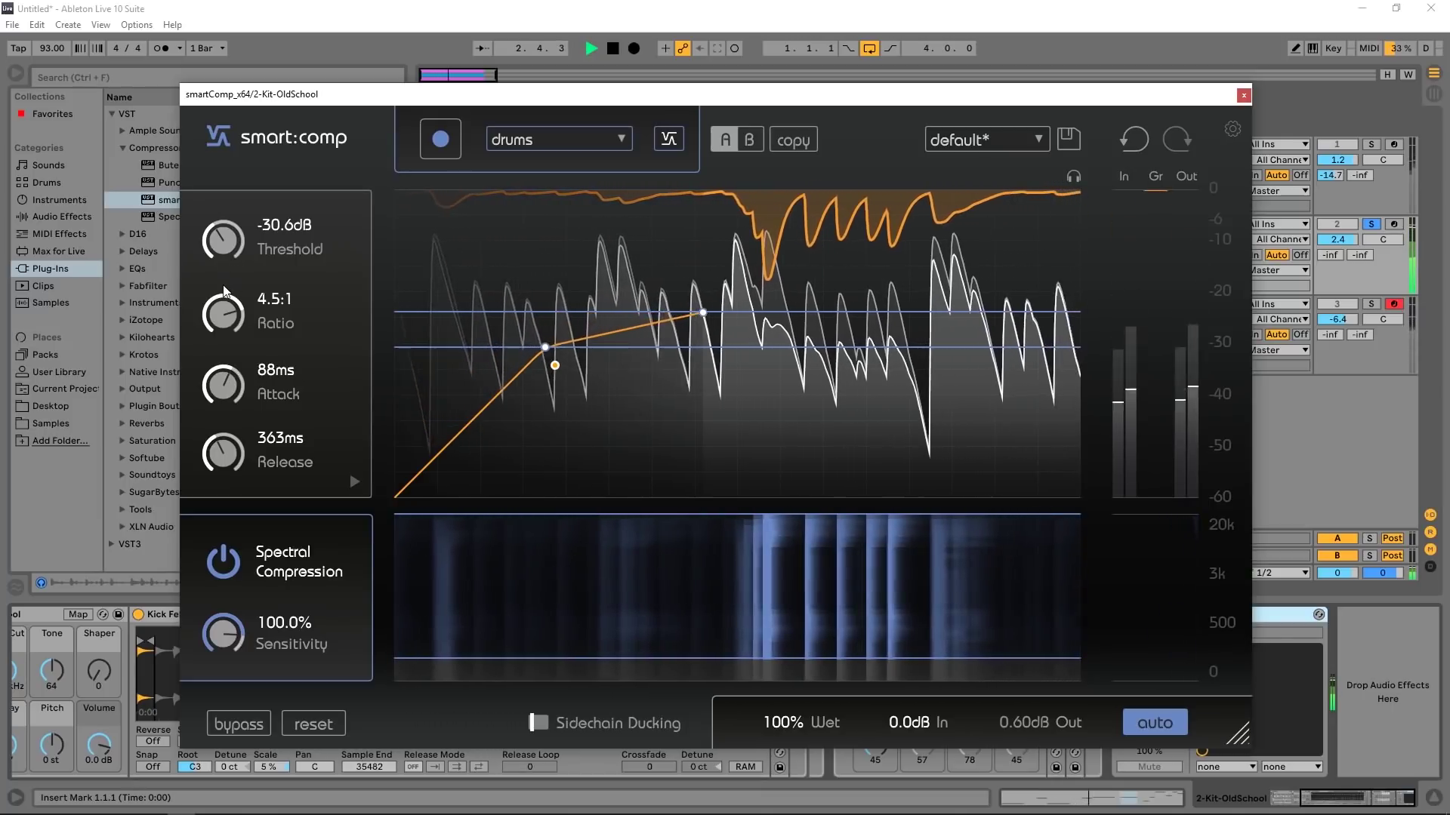
click(242, 723)
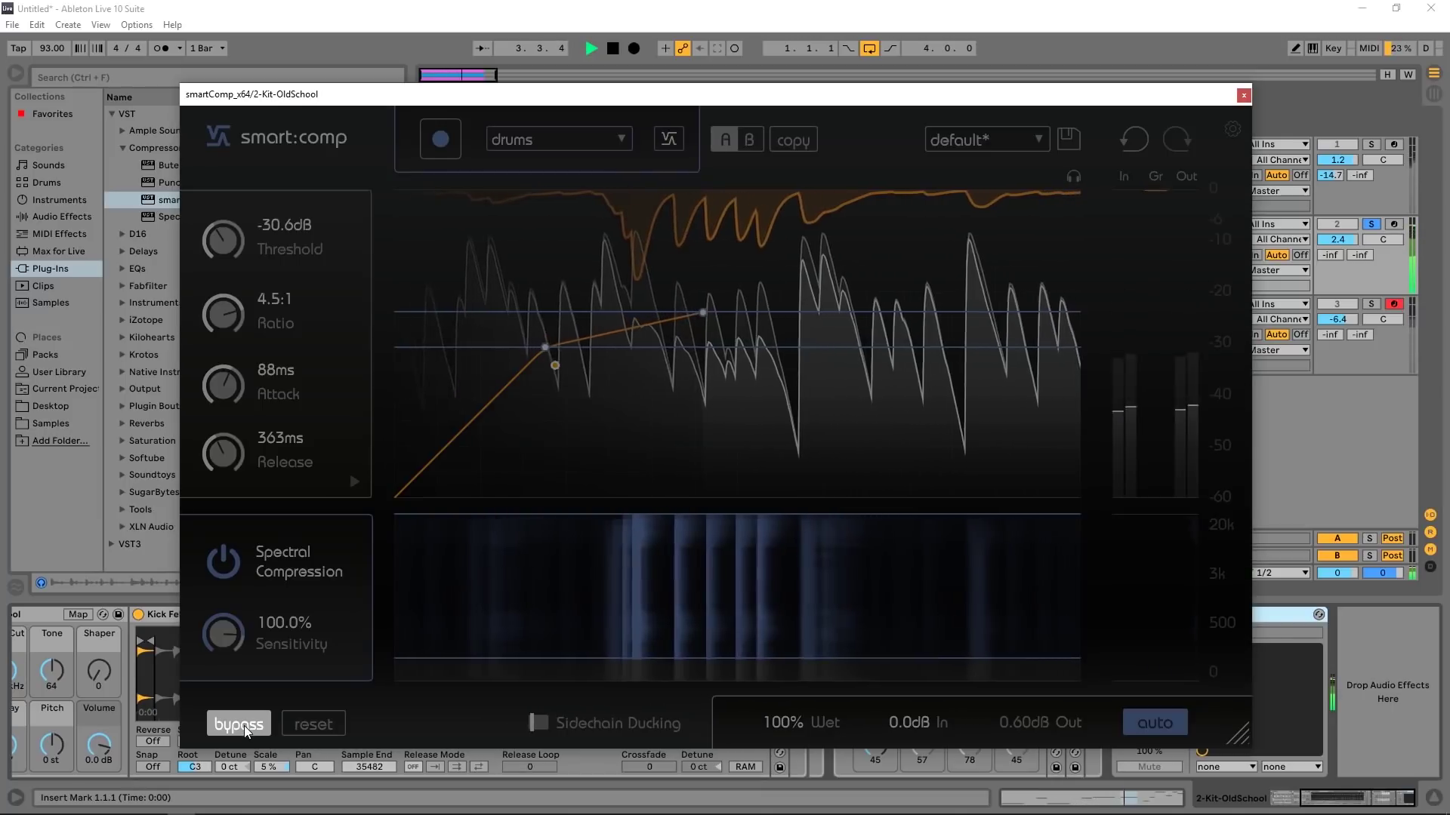
click(242, 724)
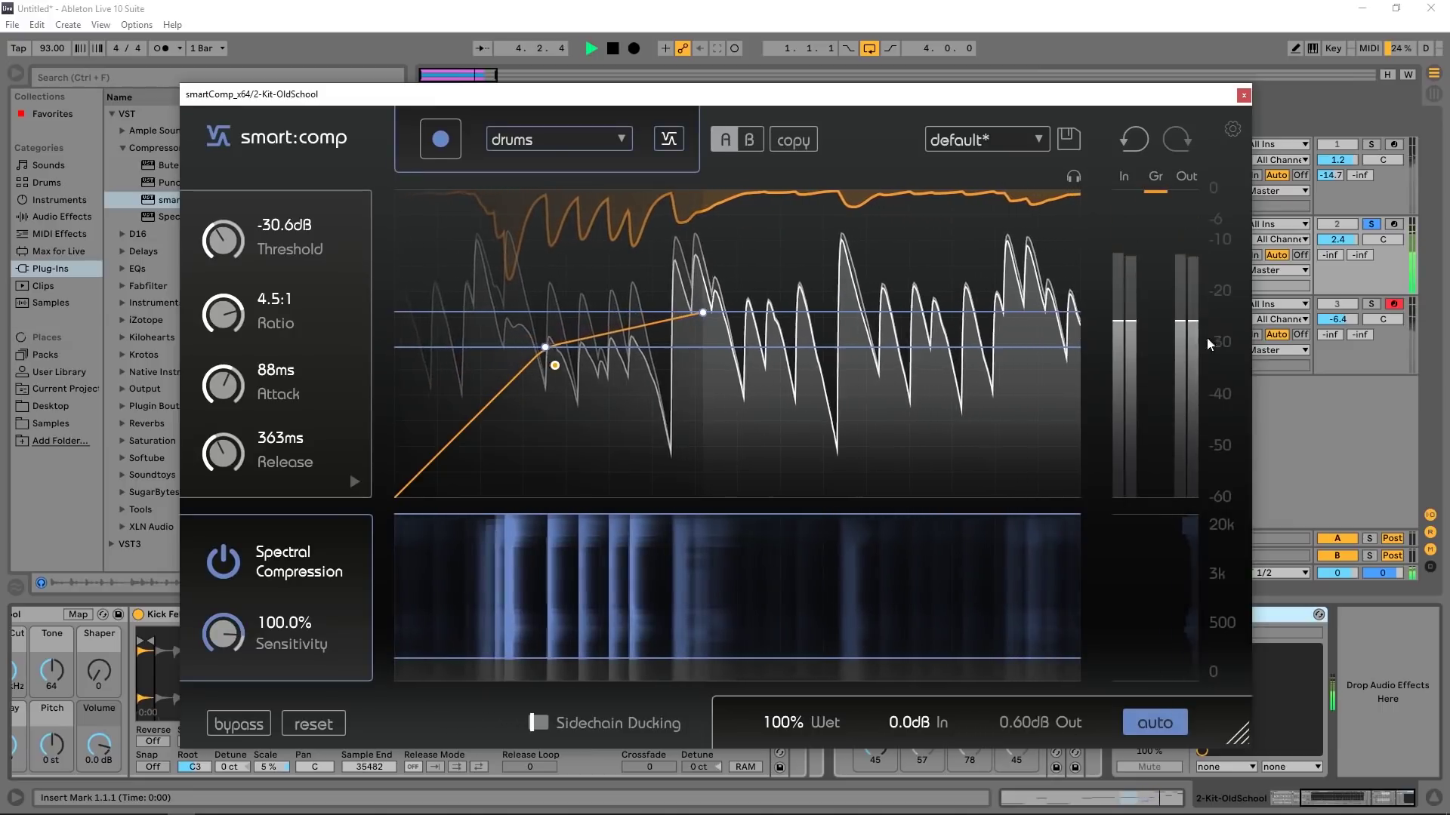